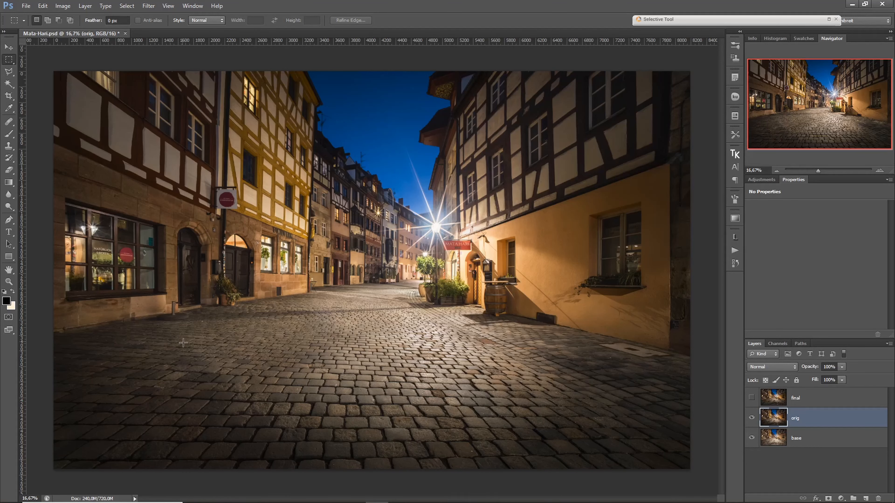
- Compare the base, orig and final versions of the street photo by switching the orig and final layers' visibility
left_click(752, 417)
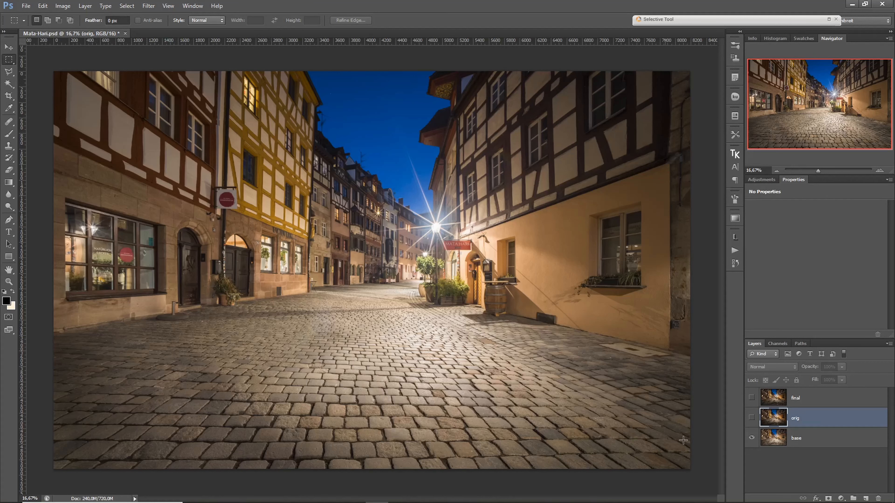
left_click(752, 418)
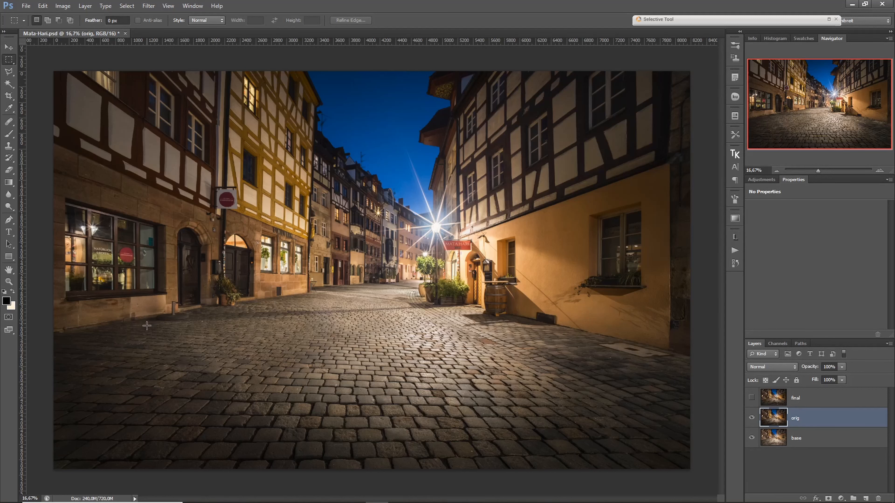
left_click(752, 399)
left_click(752, 399)
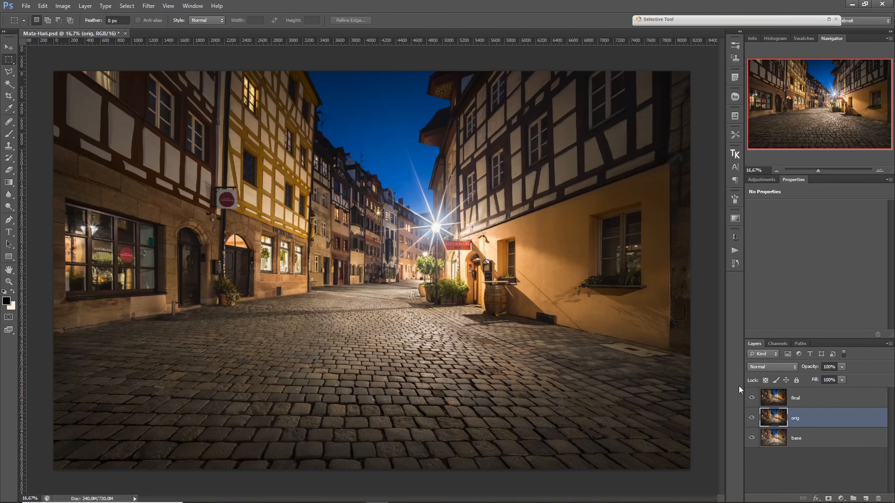
left_click(751, 399)
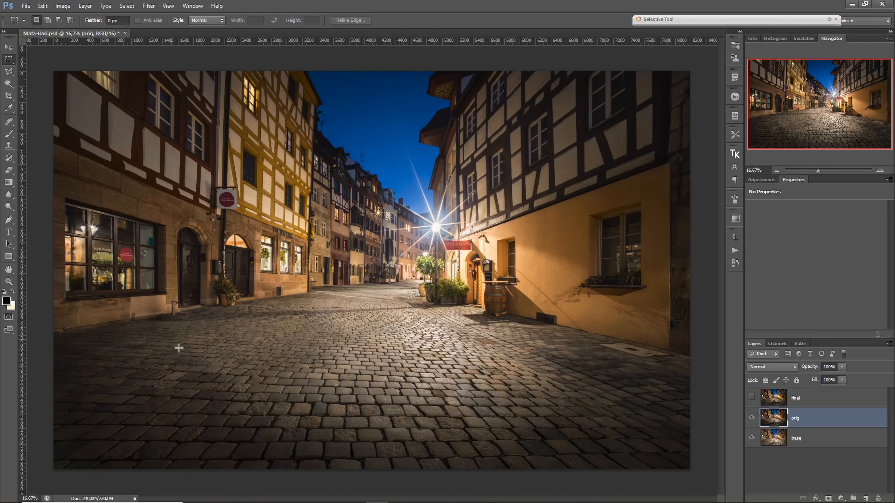
left_click(752, 418)
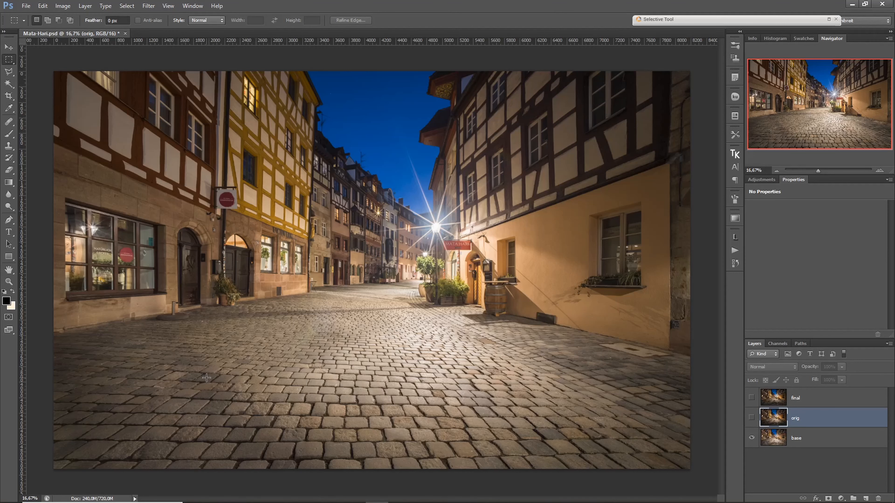
left_click(752, 417)
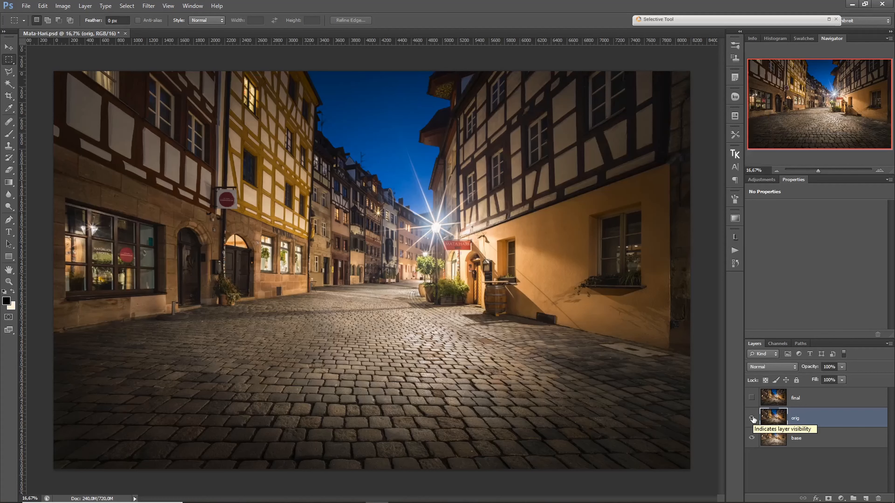
- Hide the orig layer and create two duplicates of the base layer directly above it
left_click(752, 418)
left_click_drag(830, 438, 865, 498)
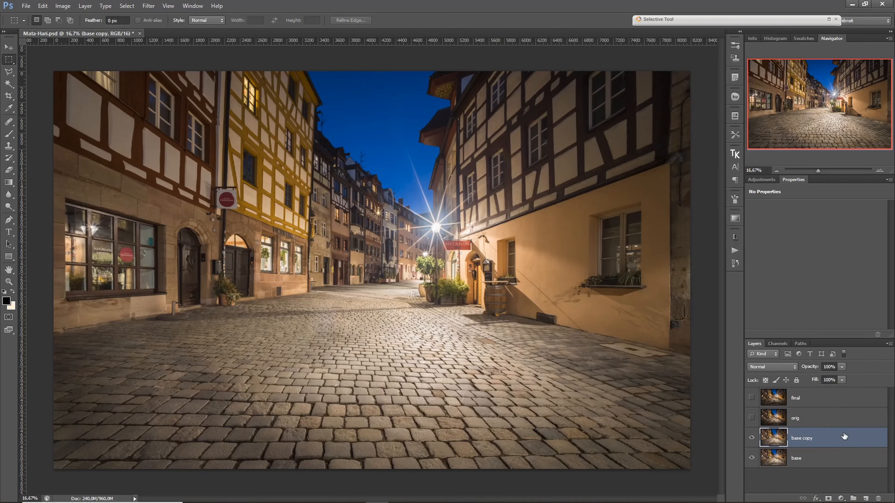
key("ctrl+j")
- Rename the lower base duplicate low and the upper duplicate high
double_click(801, 458)
type("low")
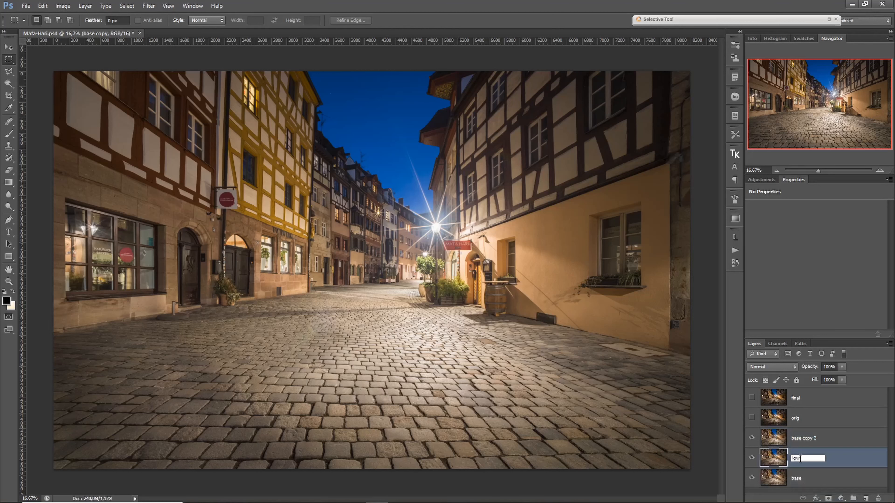
double_click(813, 437)
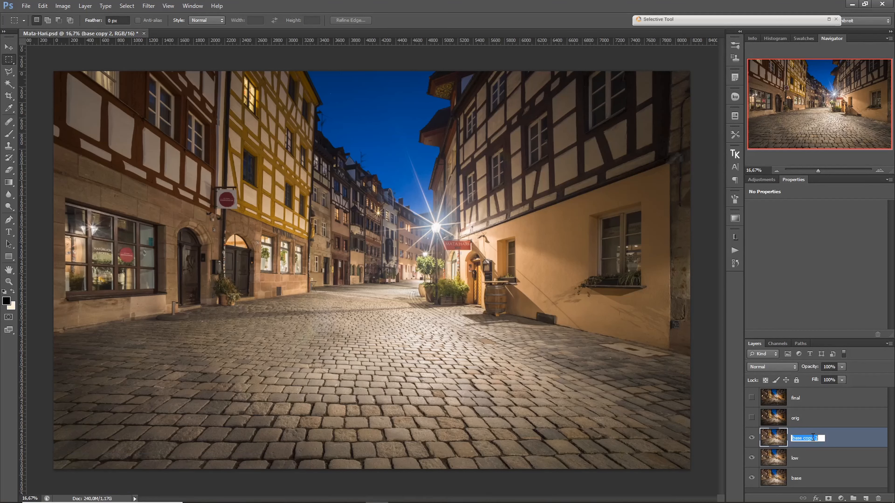
type("high")
key("Return")
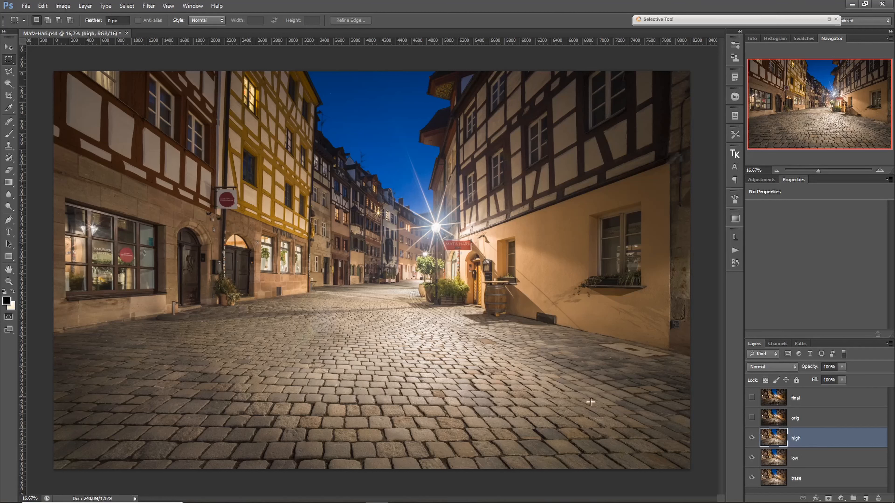
- Hide the high layer and make the low layer active, with the cobblestones in view for judging detail
left_click(752, 439)
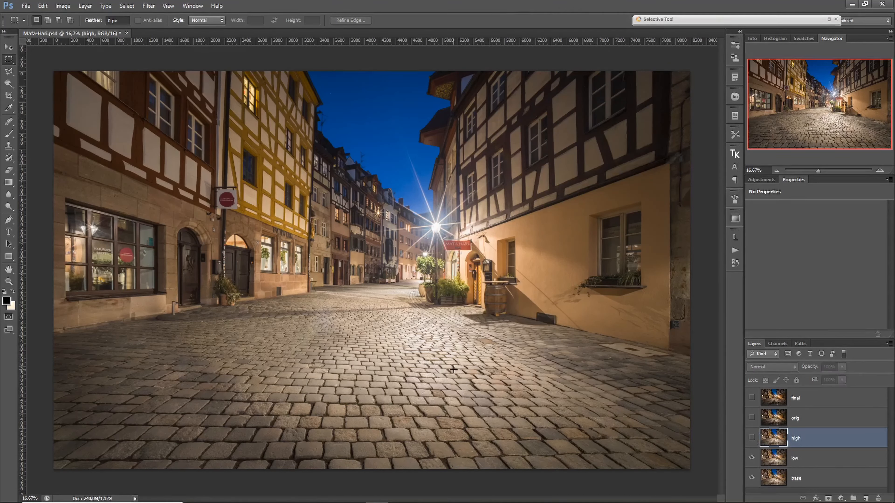
left_click(169, 389, "ctrl")
left_click(169, 390, "ctrl")
left_click(170, 389, "ctrl")
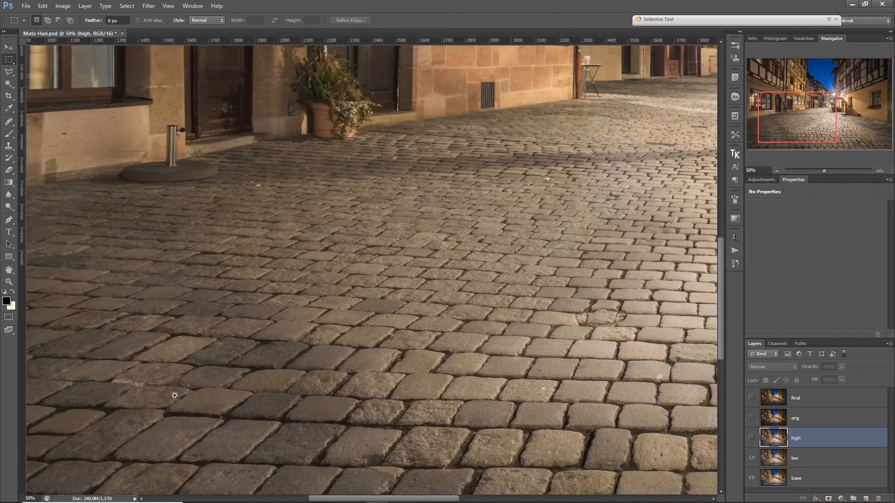
left_click(170, 389, "ctrl")
left_click(789, 462)
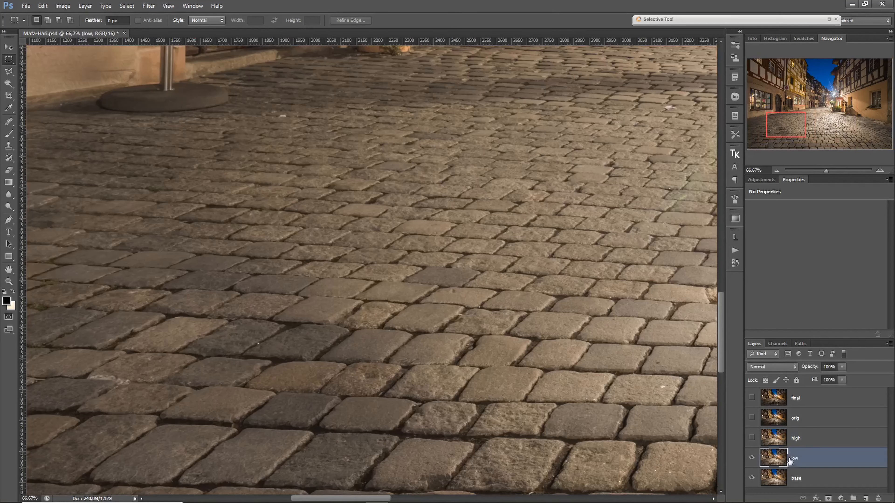
left_click(271, 370, "ctrl")
left_click_drag(251, 338, 299, 312)
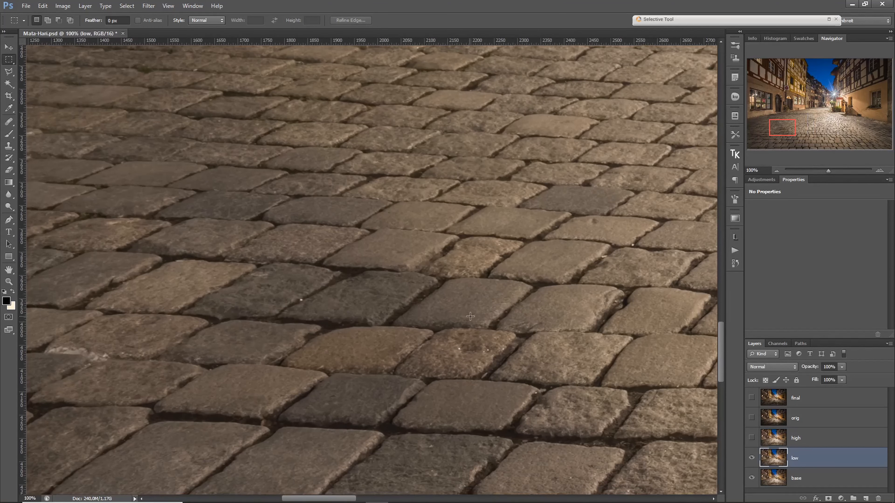
- Apply a Gaussian Blur with a radius of 19.6 pixels to the low layer
left_click(148, 6)
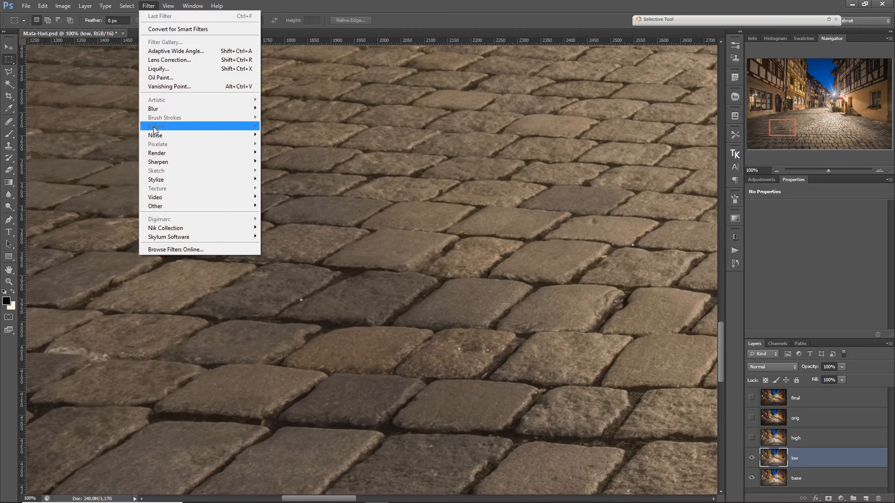
mouse_move(163, 113)
left_click(292, 177)
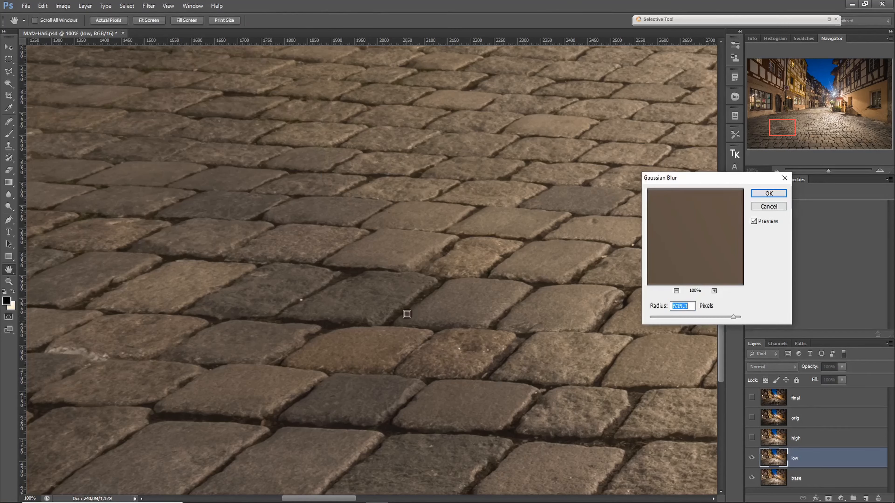
left_click(687, 317)
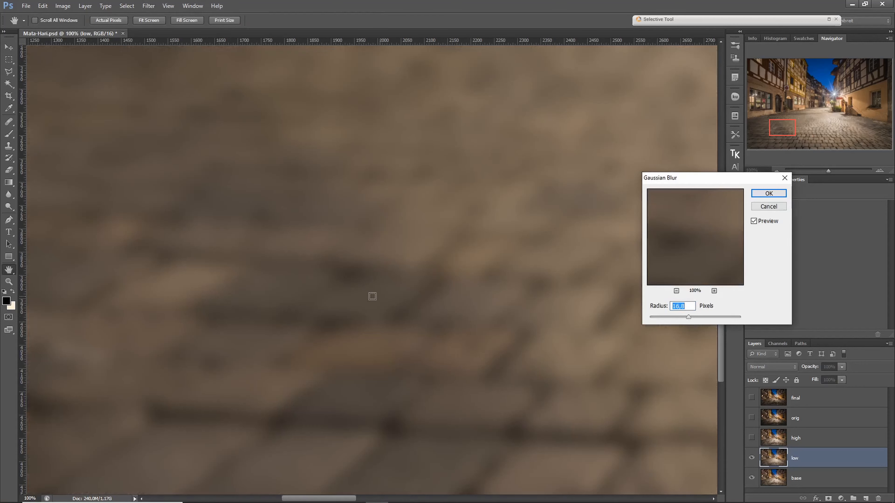
left_click_drag(686, 318, 690, 319)
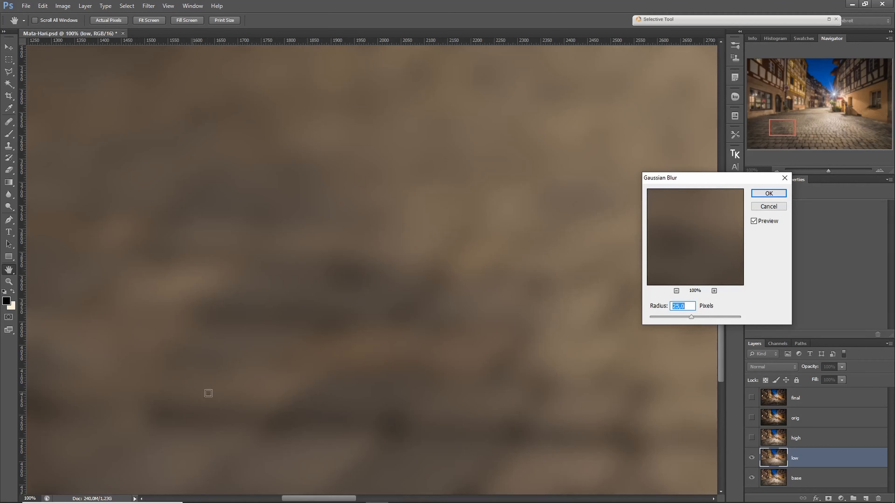
left_click(689, 319)
left_click(757, 195)
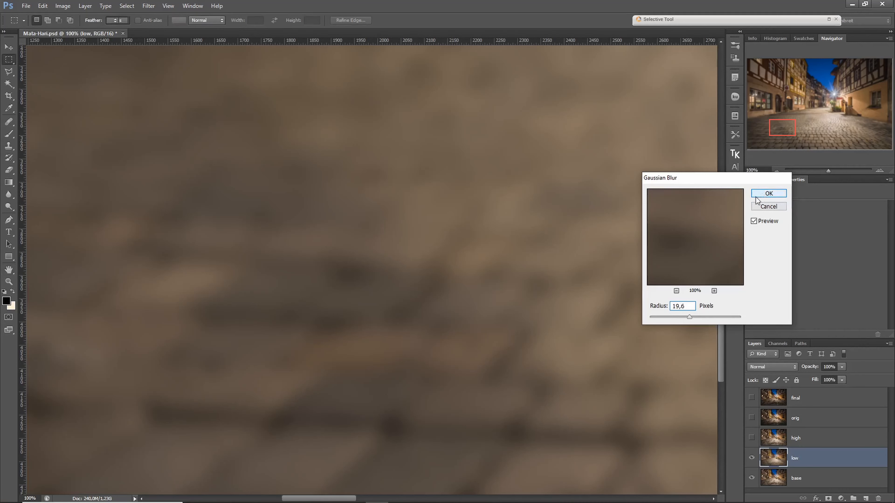
- Apply a second Gaussian Blur to the low layer with a radius of 27.8 pixels
scroll(428, 348, "down", 5)
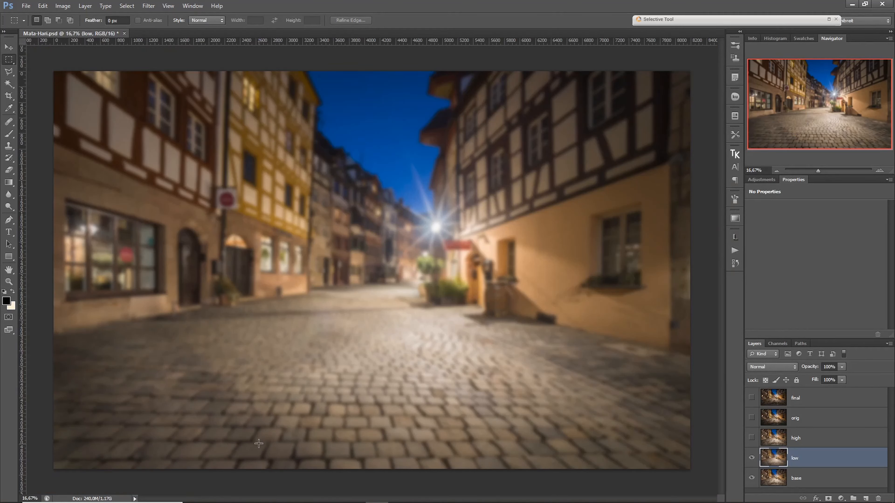
left_click(148, 6)
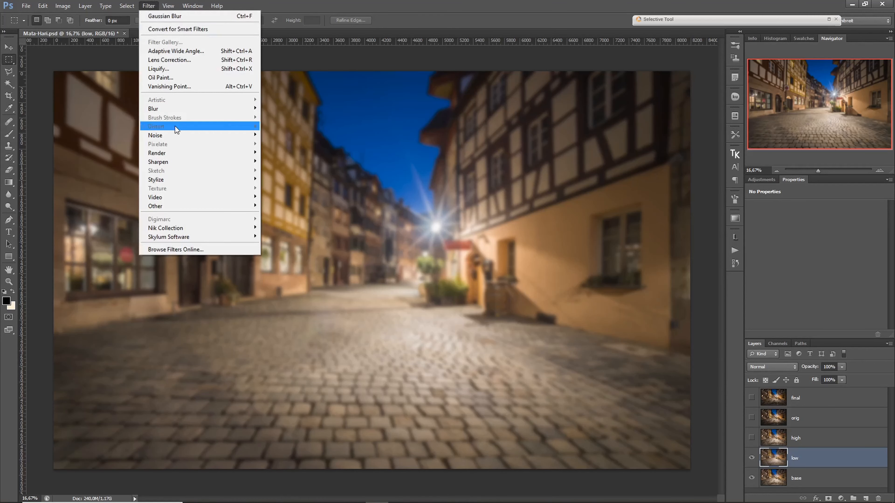
mouse_move(181, 111)
left_click(286, 174)
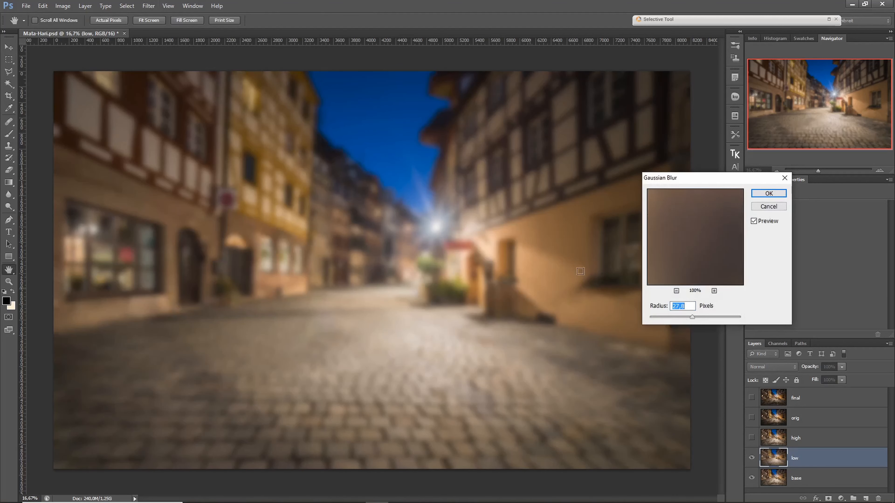
left_click(768, 194)
key("m")
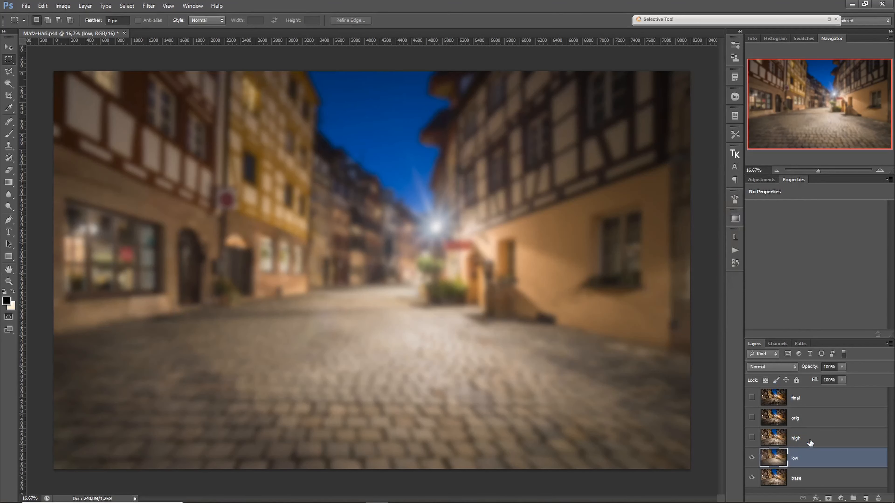
- Show and activate the high layer, and start Apply Image on it with the low layer as source
left_click(774, 443)
left_click(751, 438)
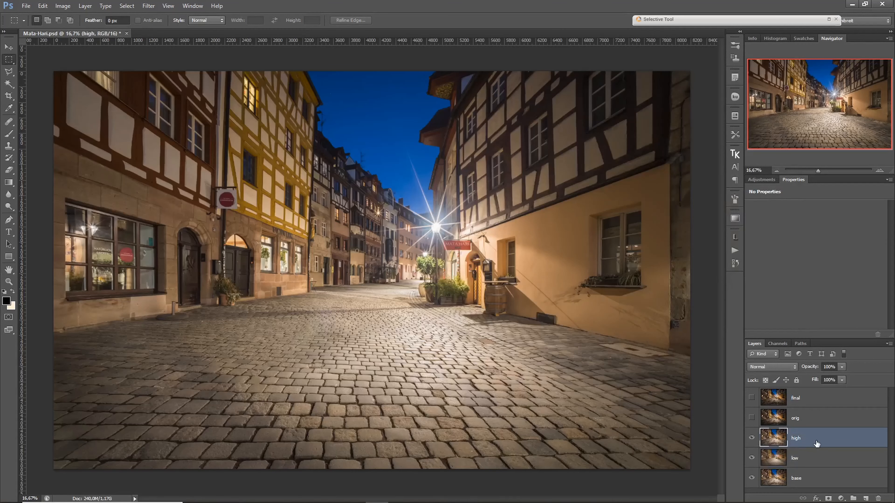
left_click(63, 6)
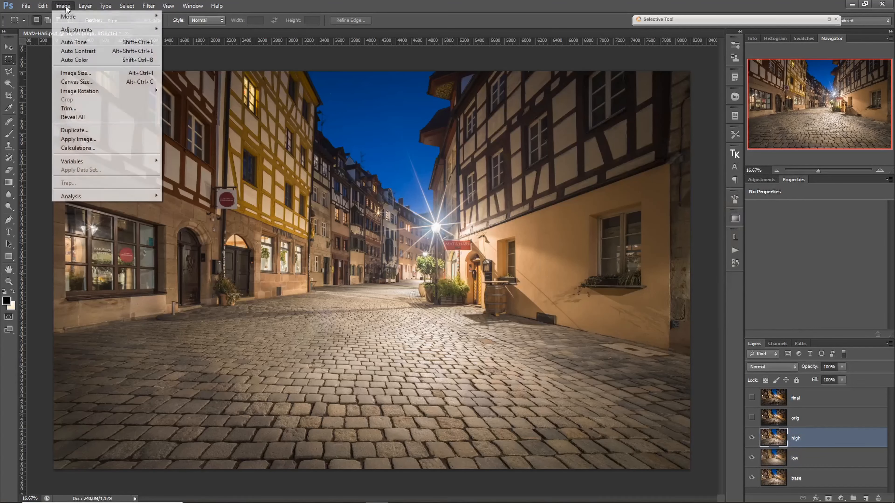
left_click(86, 140)
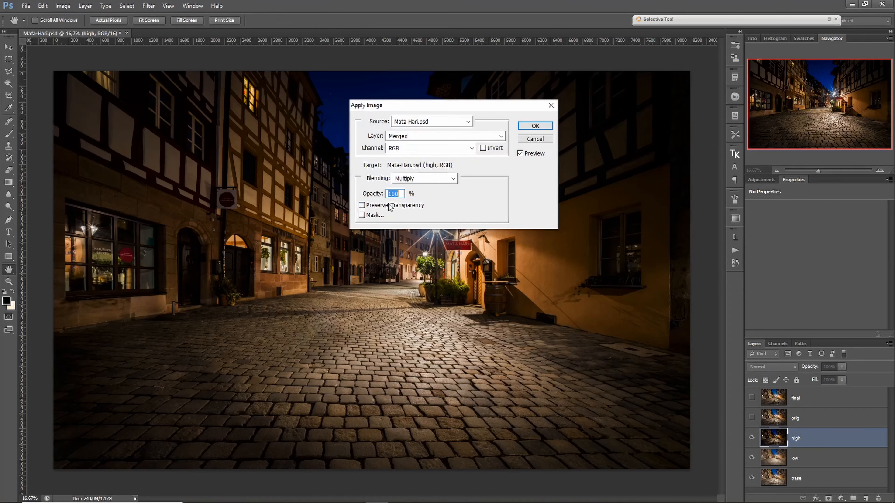
left_click(489, 136)
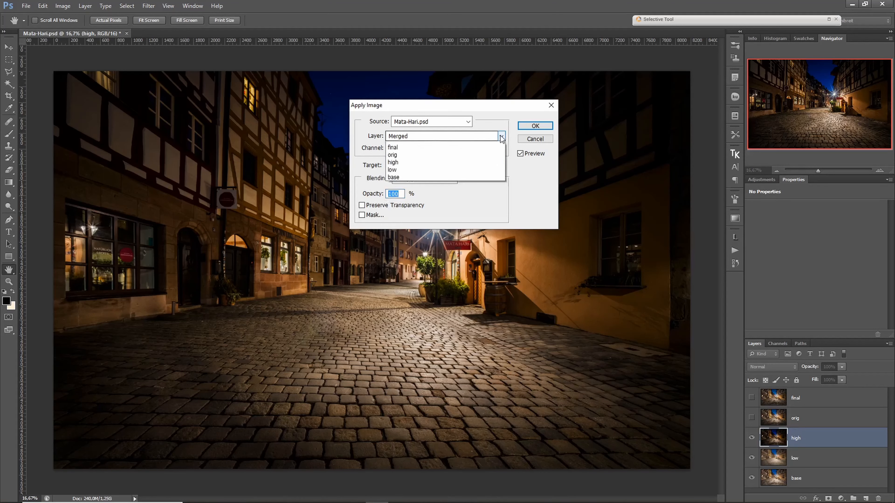
left_click(417, 183)
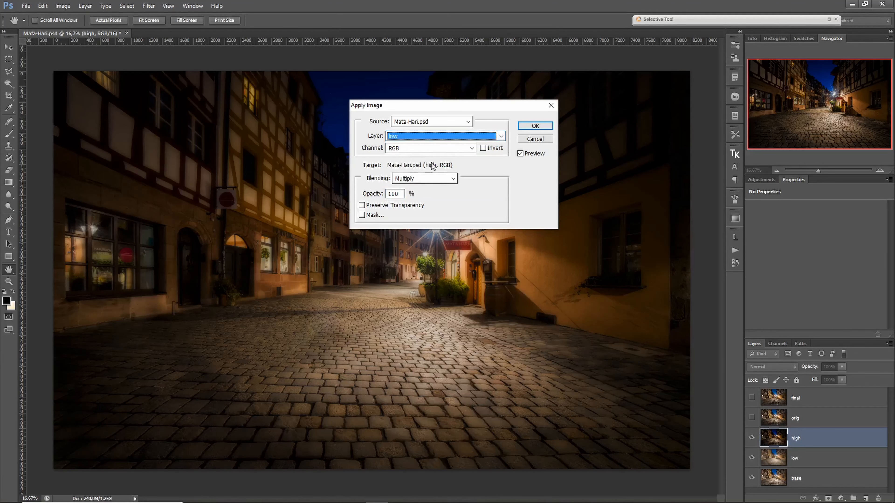
- Invert the Apply Image source and apply it with Add blending at 100% opacity, scale 2 and offset 0
left_click(483, 148)
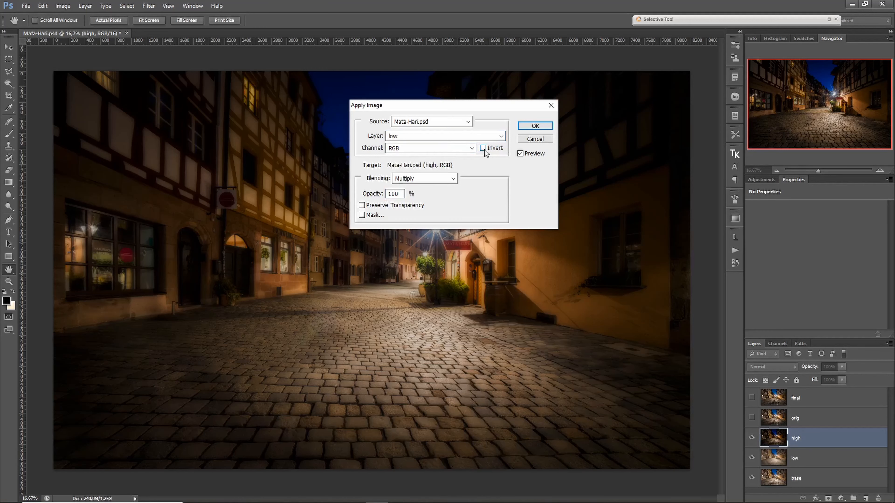
left_click(453, 178)
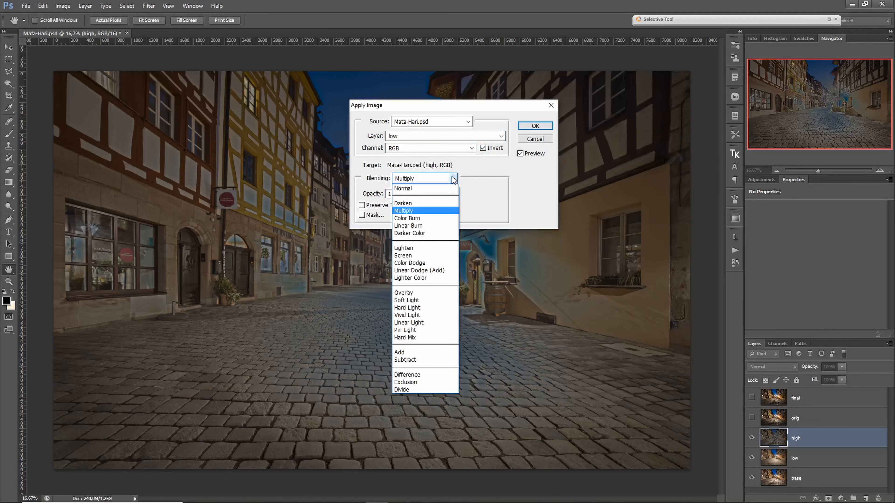
left_click(420, 352)
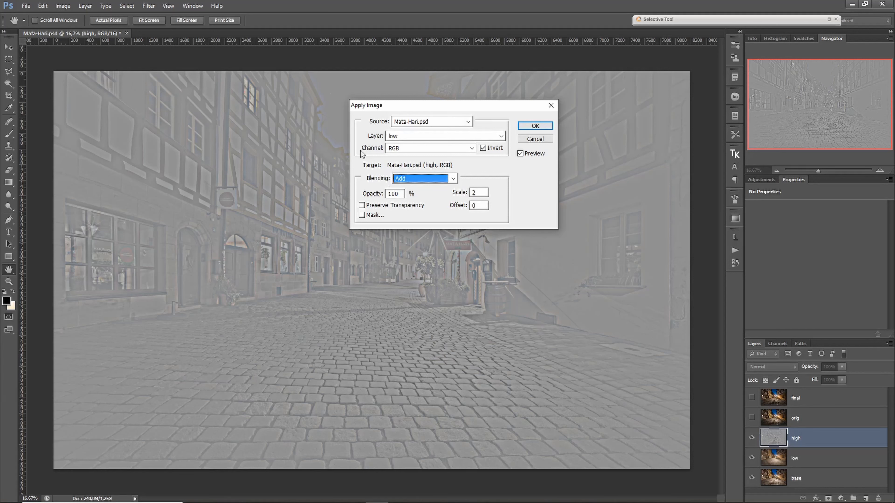
left_click_drag(513, 108, 502, 127)
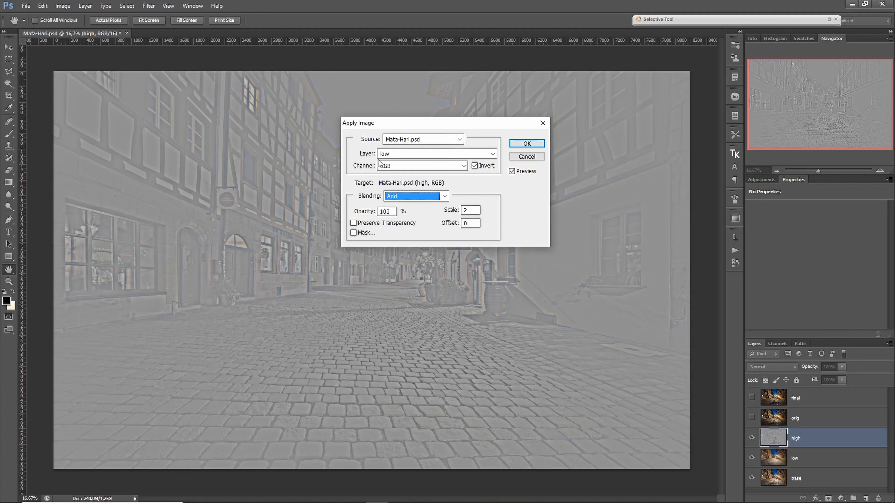
left_click(527, 145)
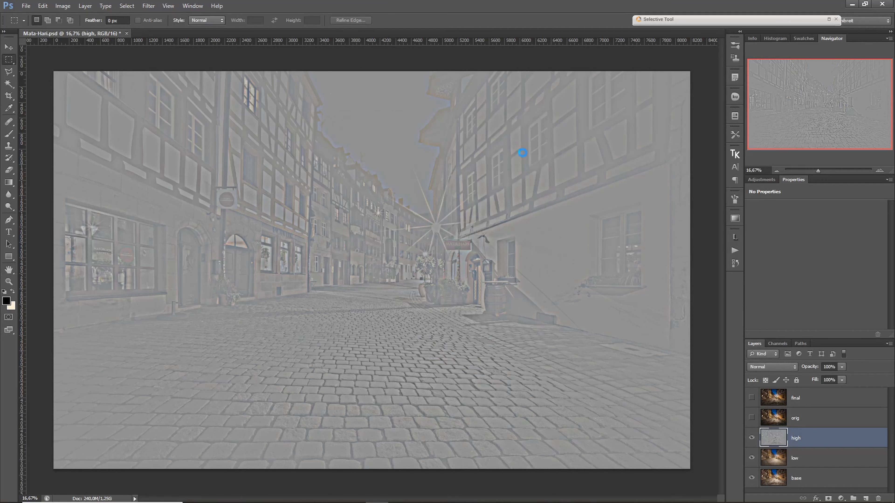
- Set the high layer's blend mode to Linear Light
left_click(788, 367)
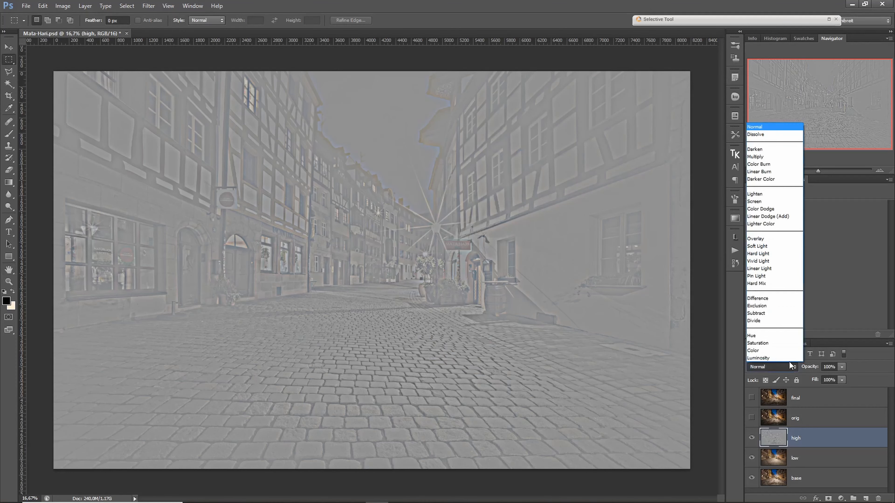
left_click(775, 269)
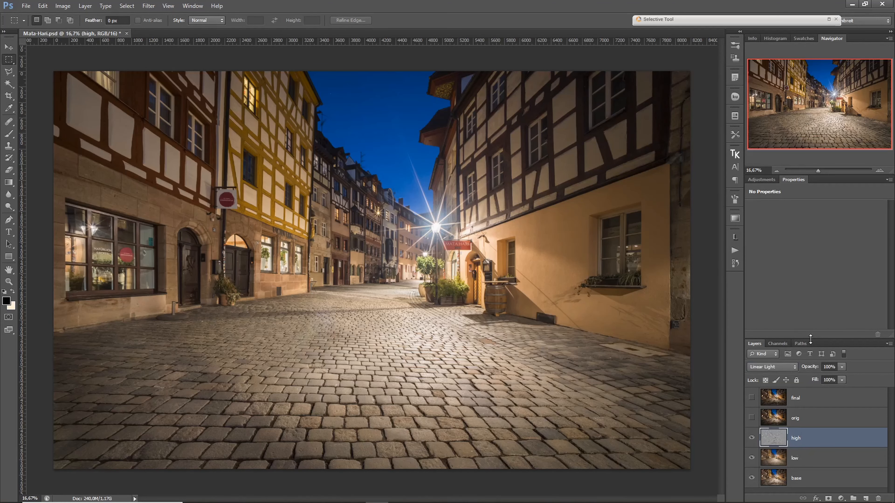
- Hide the high layer and add a new empty layer directly above the low layer
left_click_drag(811, 340, 810, 289)
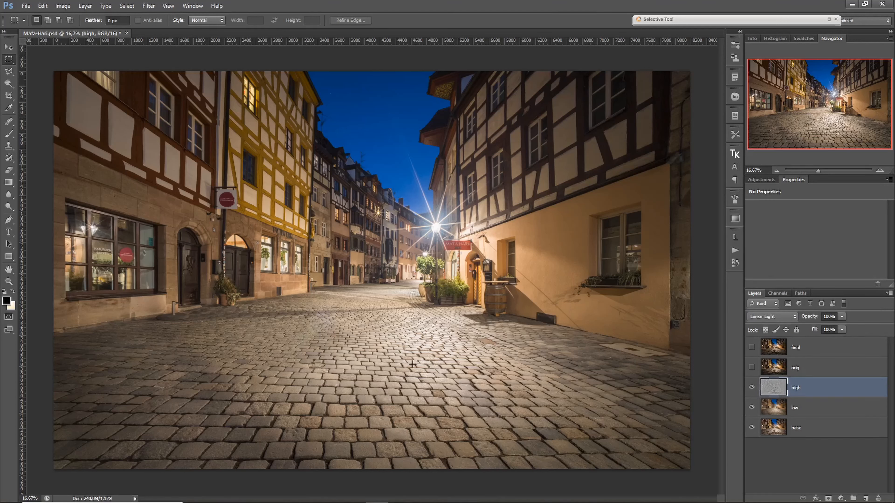
left_click(169, 376)
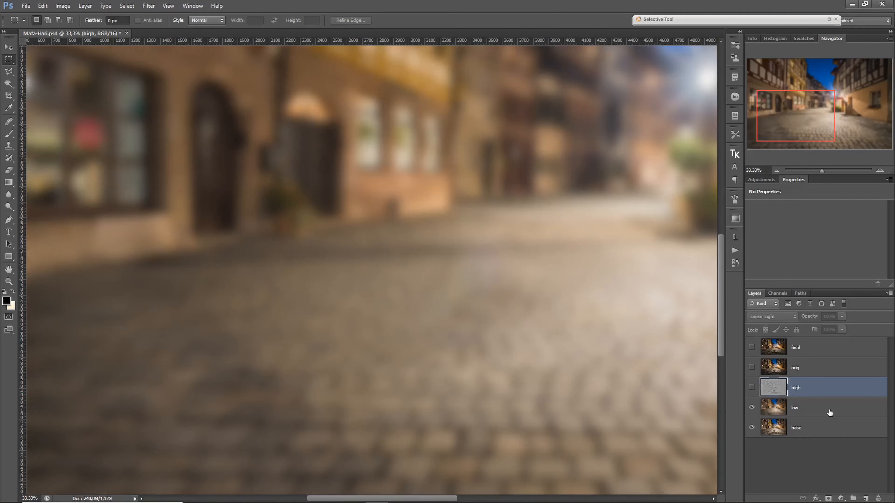
left_click(817, 413)
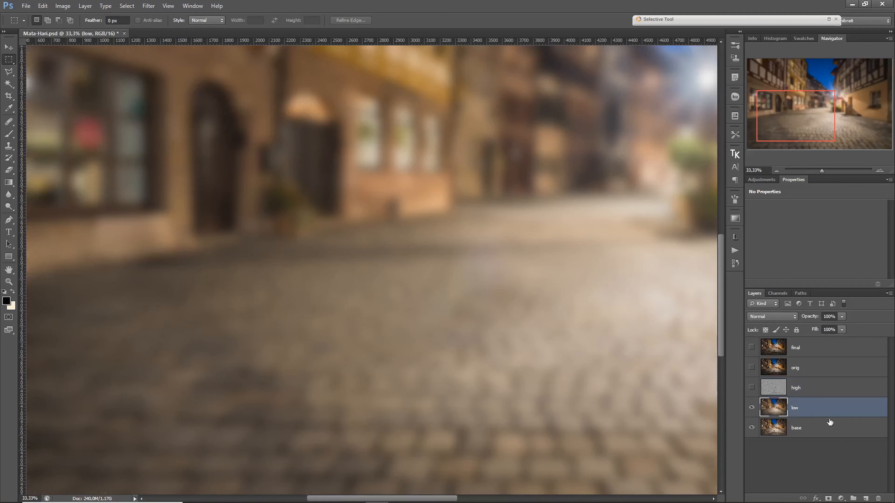
left_click(866, 498)
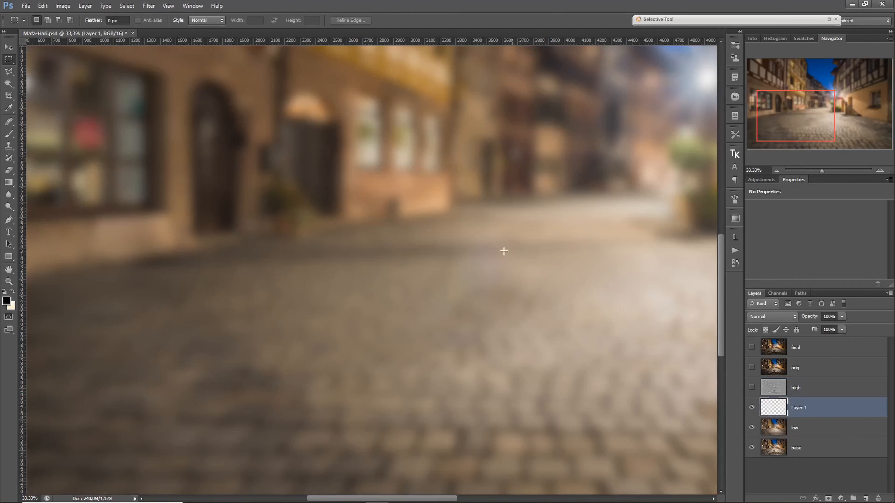
- Set up the Clone Stamp to sample Current & Below with a 261 px brush at 50% opacity
left_click(9, 145)
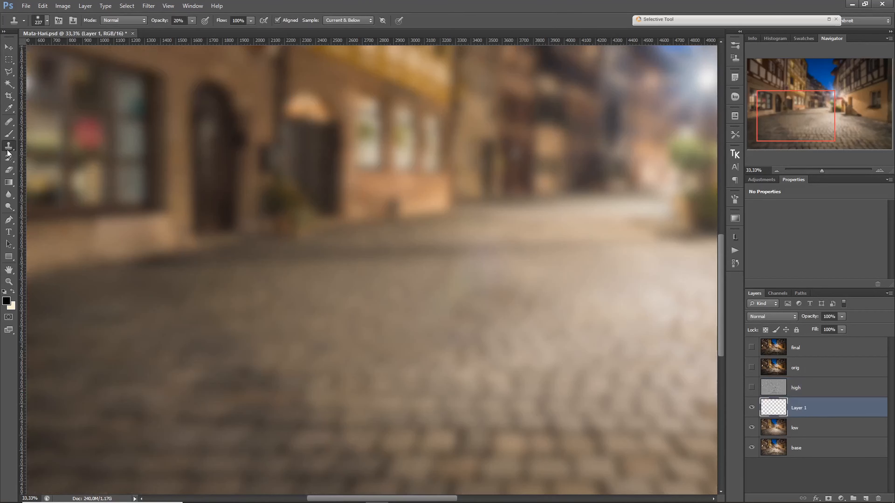
left_click(348, 20)
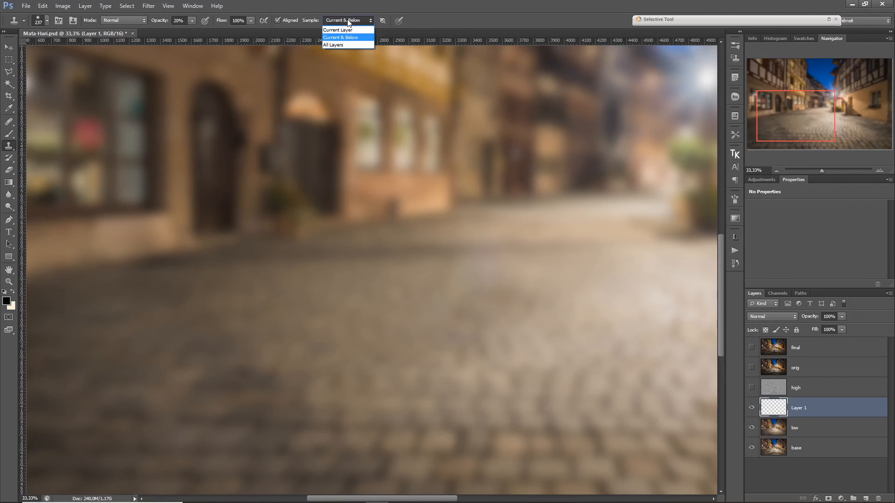
left_click(348, 38)
left_click_drag(319, 339, 322, 340)
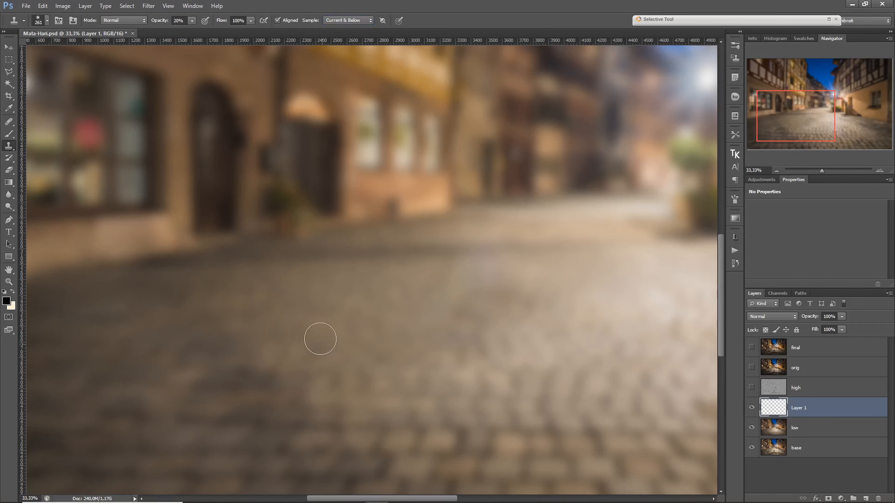
key("5")
- Clone lighter cobblestone tone over the dark patch in the left part of the street on Layer 1
left_click(362, 390, "alt")
left_click_drag(286, 392, 260, 388)
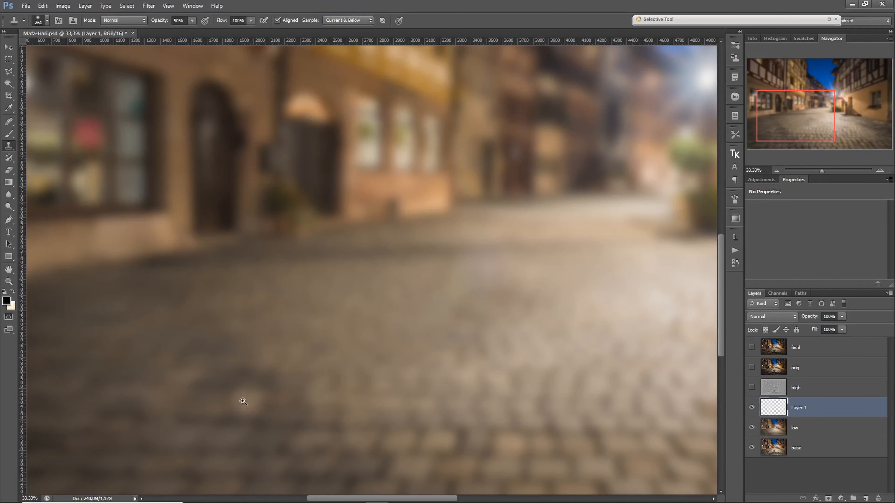
scroll(239, 395, "up", 2)
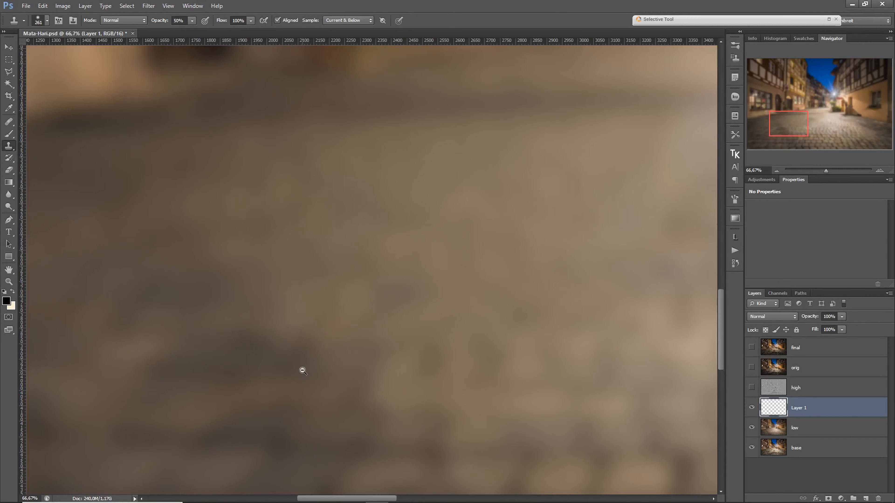
scroll(296, 368, "down", 2)
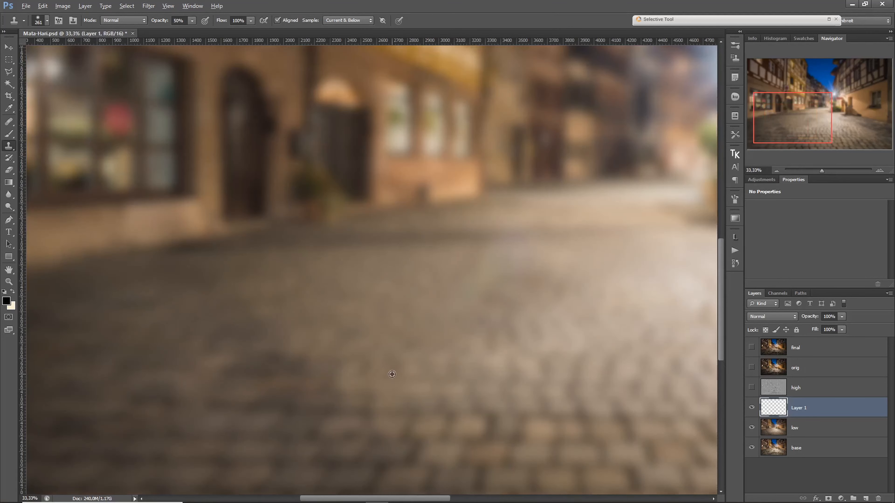
left_click(391, 379, "alt")
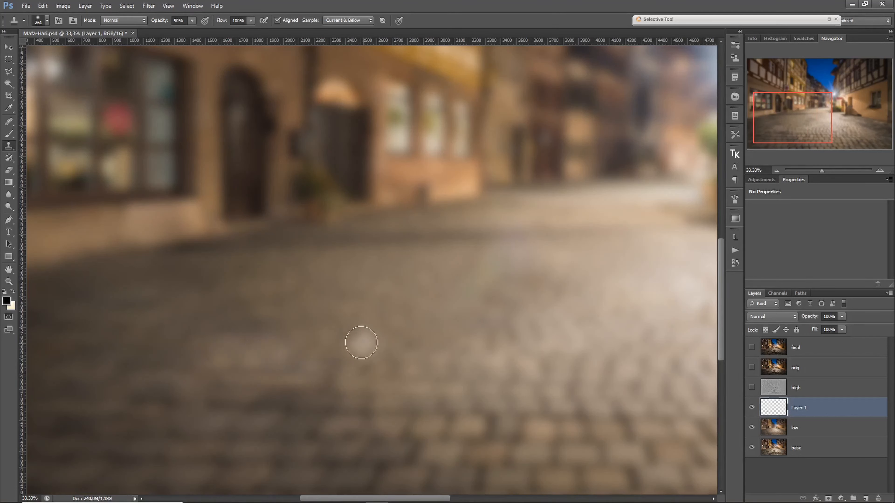
- Reduce the Clone Stamp opacity to 20% and even out the dark lower-left cobblestones with tone from the lighter stones beside them
key("2")
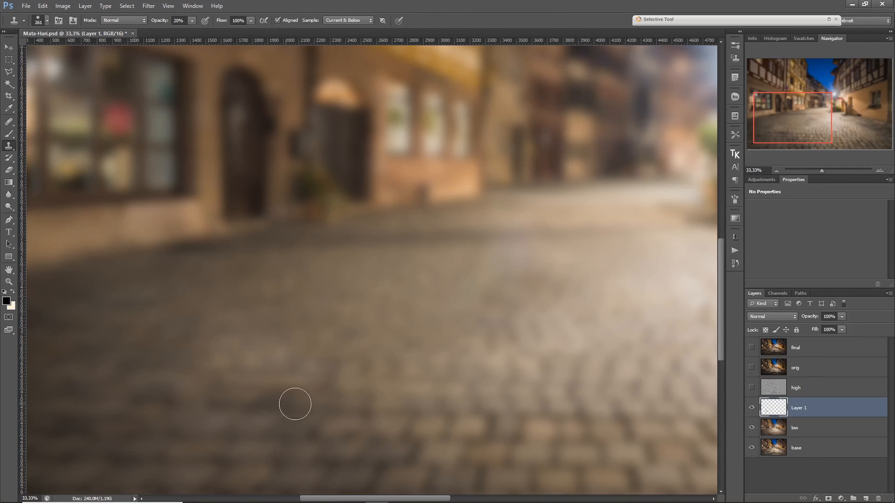
left_click_drag(367, 410, 360, 318)
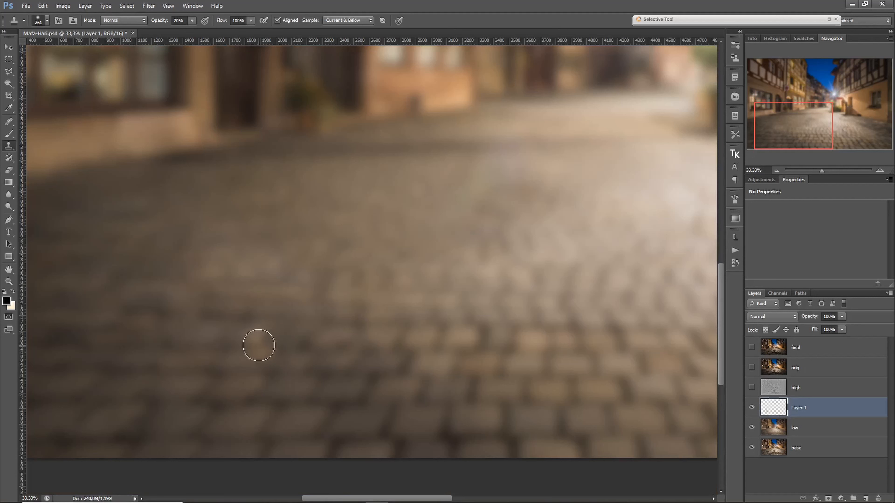
left_click(483, 331)
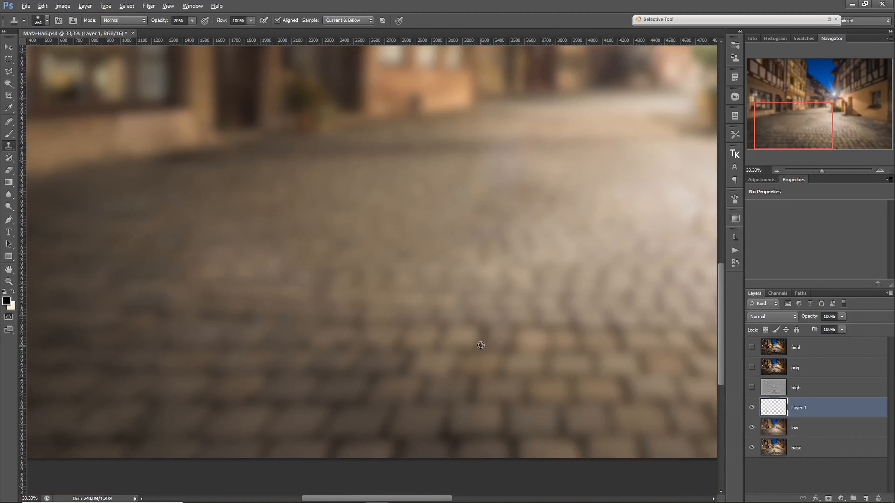
left_click(480, 347, "alt")
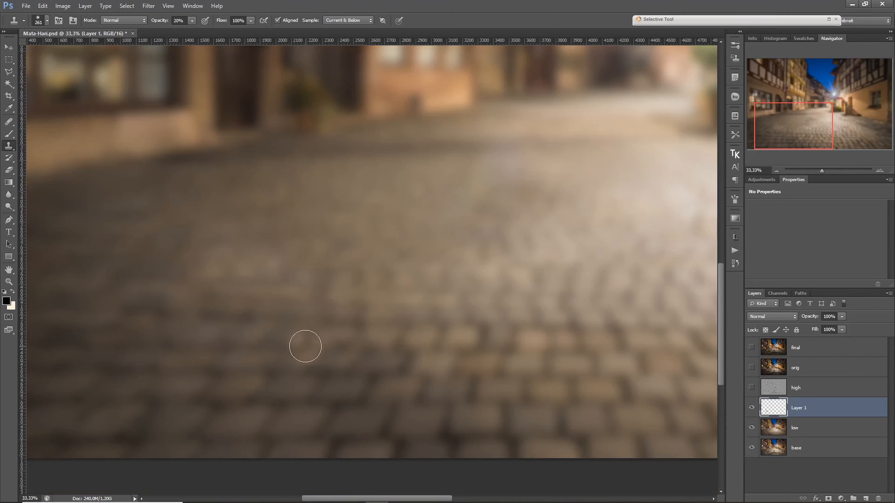
mouse_move(305, 347)
left_mouse_down()
mouse_move(392, 333)
mouse_move(274, 335)
mouse_move(369, 319)
left_mouse_up()
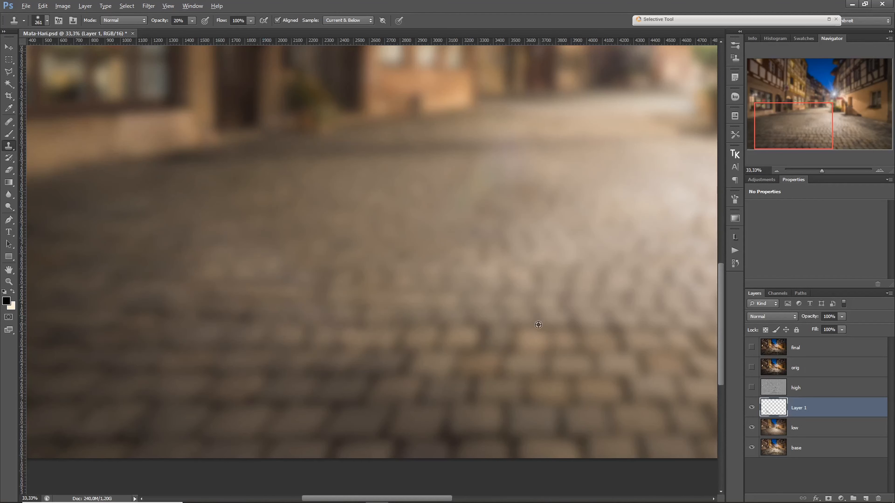
left_click_drag(260, 320, 211, 312)
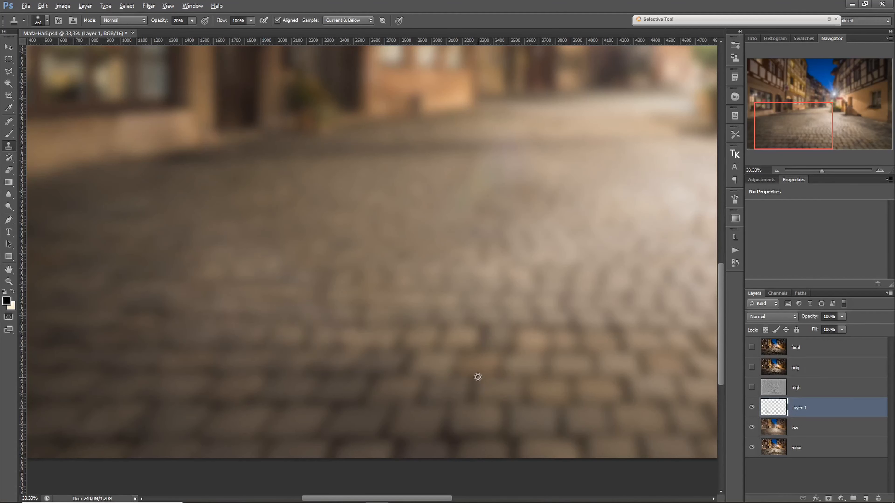
- Enlarge the Clone Stamp to 561 px and blend lighter tone broadly across the foreground and left cobblestones
left_click_drag(483, 381, 514, 383)
left_click(530, 376, "alt")
mouse_move(271, 372)
left_mouse_down()
mouse_move(381, 367)
mouse_move(271, 372)
mouse_move(252, 387)
mouse_move(375, 388)
mouse_move(356, 411)
mouse_move(383, 415)
mouse_move(481, 406)
mouse_move(339, 349)
mouse_move(431, 374)
left_mouse_up()
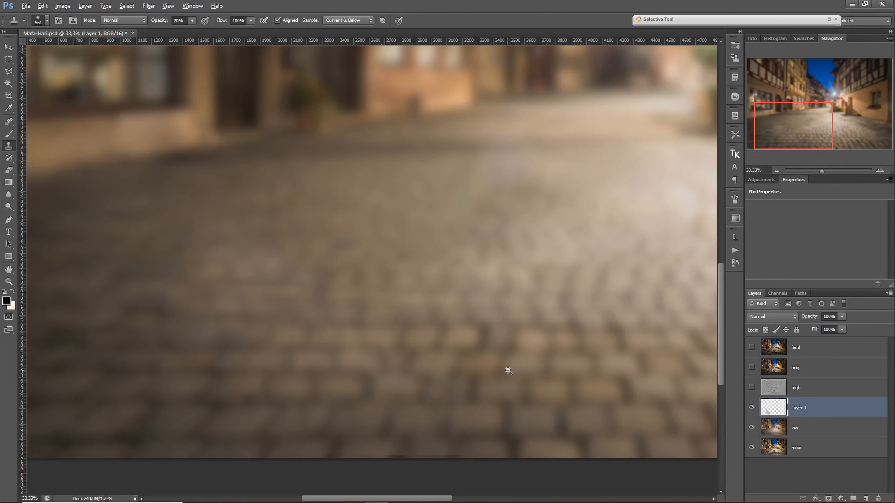
scroll(508, 371, "down", 2)
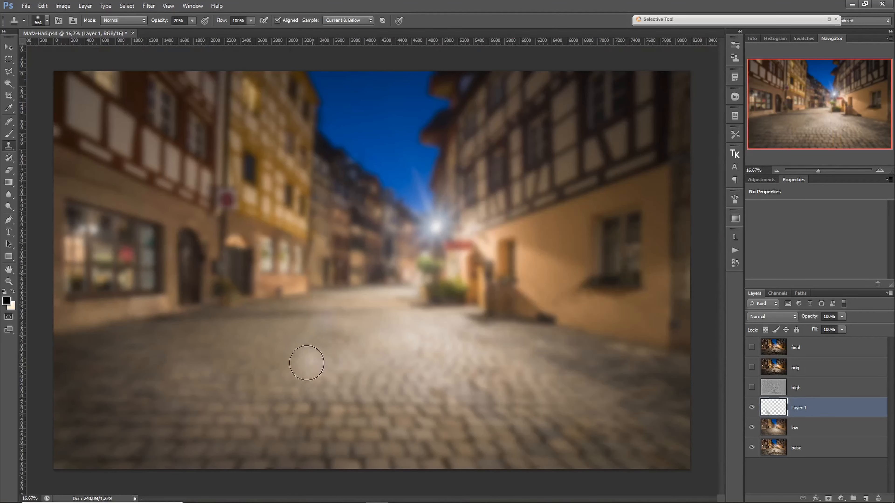
left_click(220, 346, "alt")
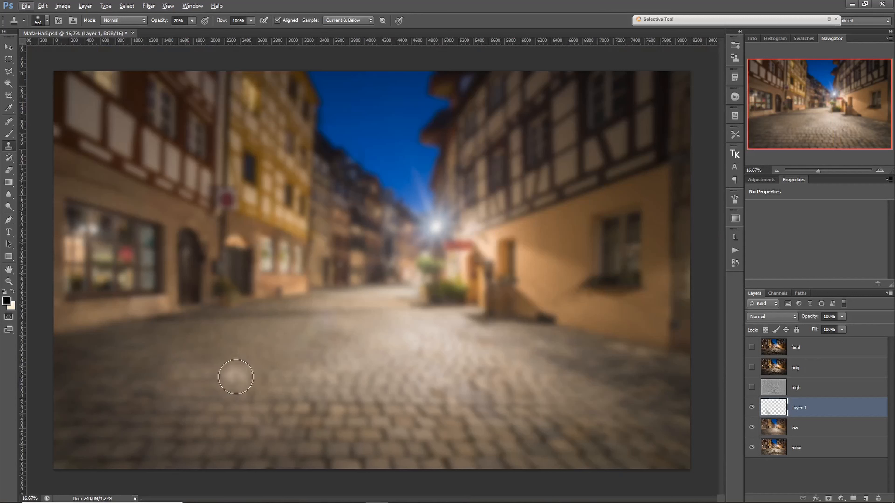
- Add a layer mask to Layer 1 and paint black on it over the left cobblestones with a 674 px brush
left_click(829, 499)
key("x")
key("b")
mouse_move(195, 383)
left_mouse_down()
mouse_move(166, 385)
mouse_move(180, 379)
mouse_move(186, 391)
left_mouse_up()
key("x")
key("2")
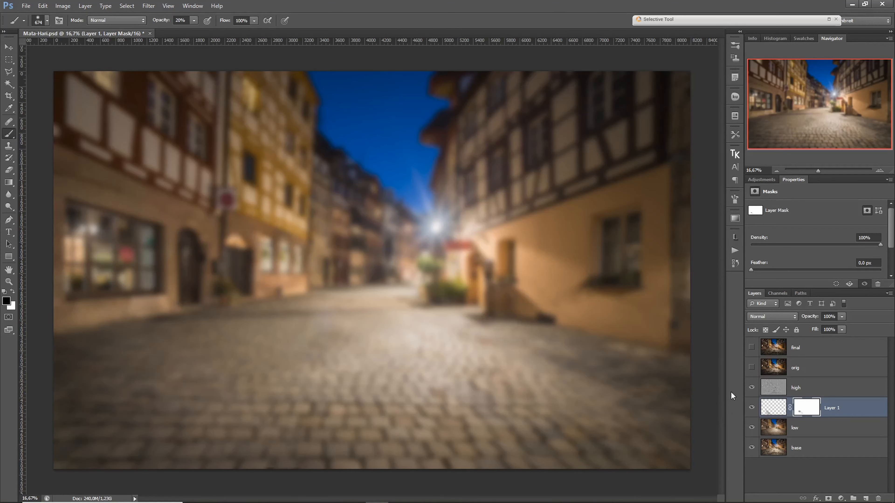
- Compare the cobblestones with and without Layer 1, with the high layer shown, both in the full image and close up
left_click(751, 408)
left_click(749, 410)
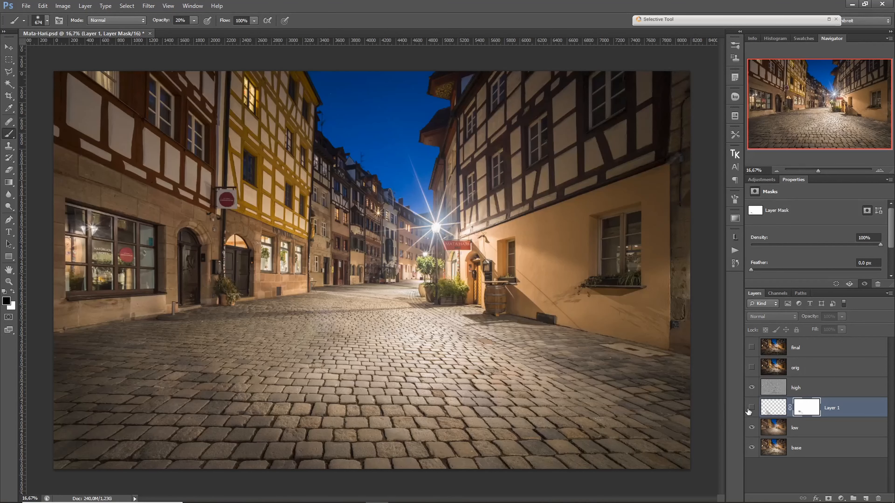
left_click(751, 408)
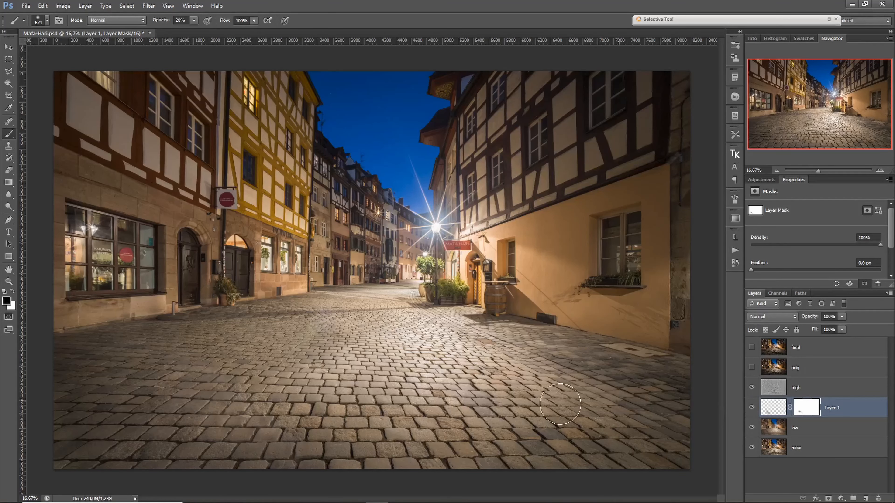
left_click(160, 422, "ctrl")
left_click(285, 414, "ctrl")
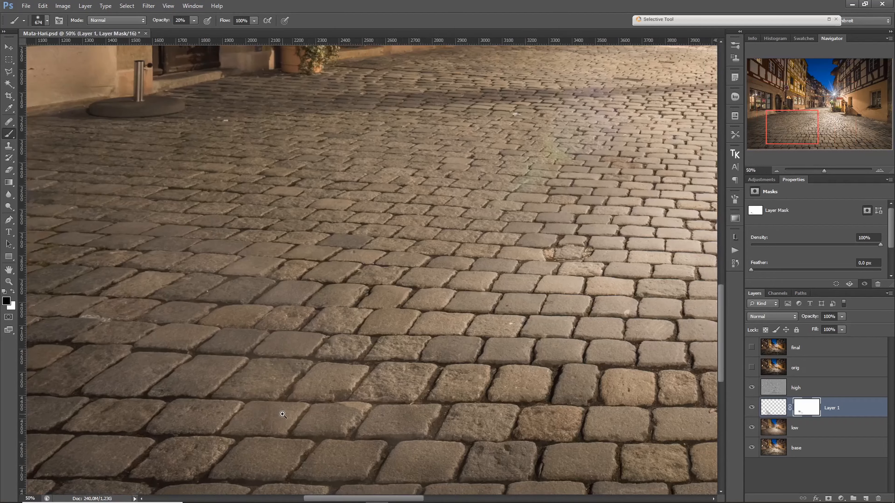
left_click(283, 415, "ctrl")
left_click(285, 415, "ctrl")
left_click(753, 407)
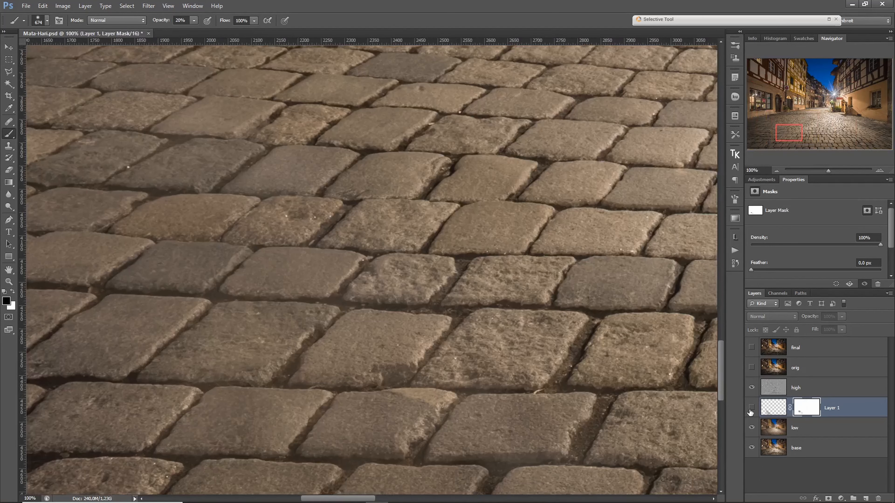
left_click(753, 408)
left_click(374, 382, "ctrl+alt")
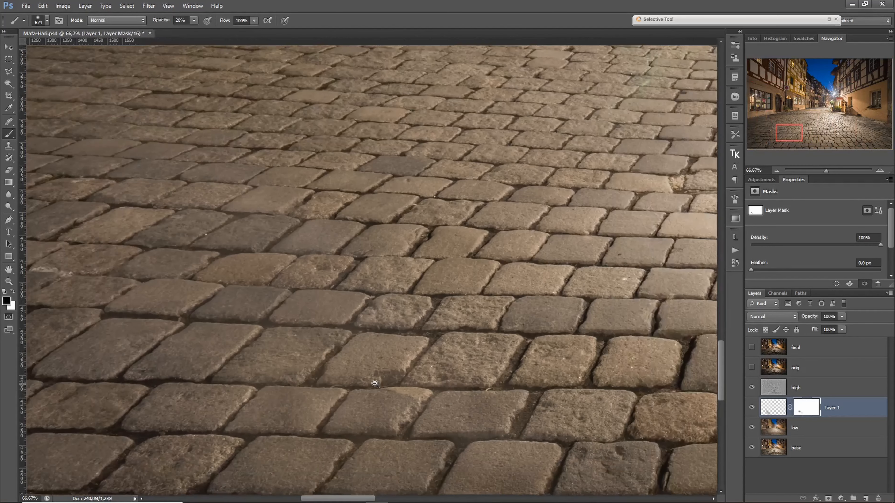
left_click(368, 385, "ctrl+alt")
left_click(363, 388, "ctrl+alt")
left_click(355, 391, "ctrl+alt")
left_click(355, 392, "ctrl+alt")
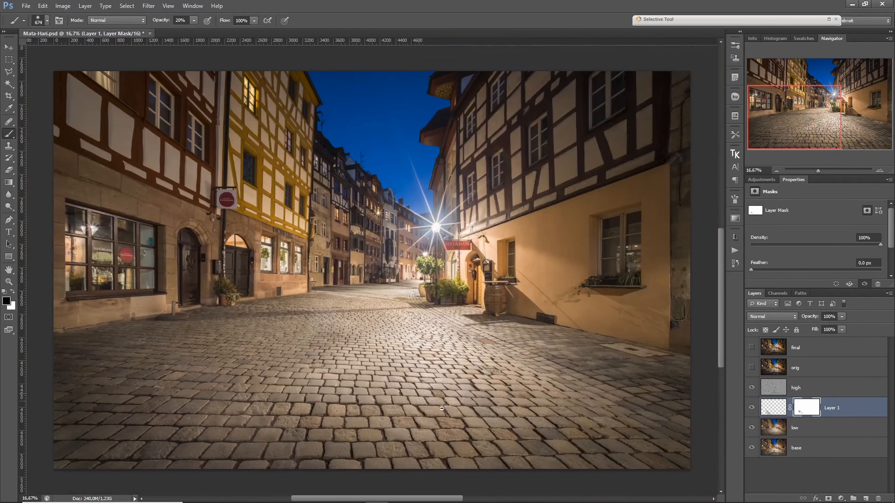
- Lower Layer 1's opacity to 59%
left_click(842, 319)
left_click_drag(794, 330, 823, 329)
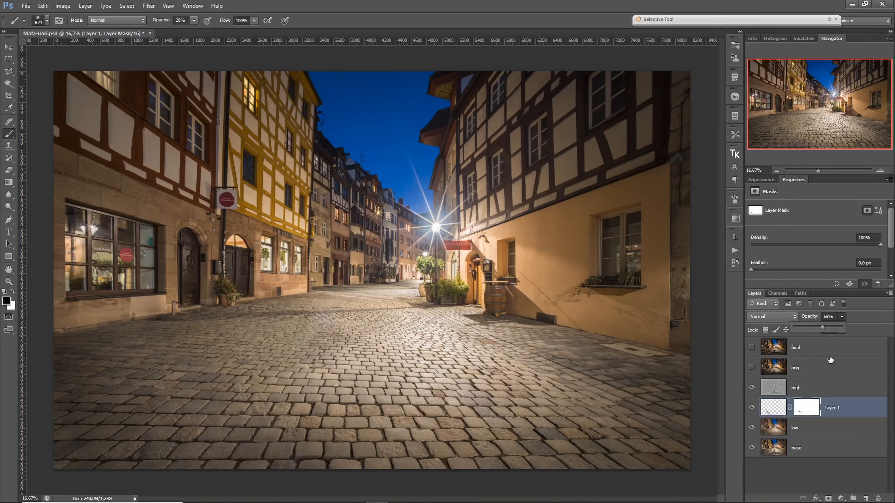
- Add a new empty layer above Layer 1 and set its blend mode to Soft Light
left_click(133, 322)
left_click(133, 321)
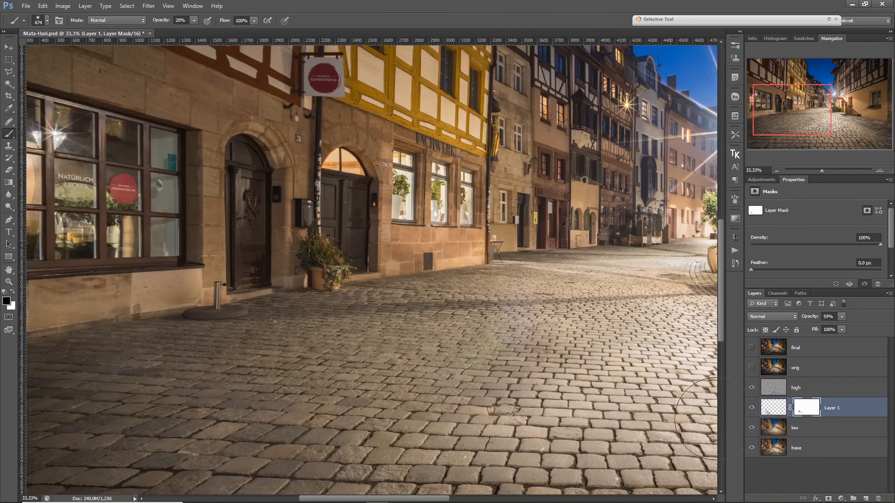
left_click(782, 409)
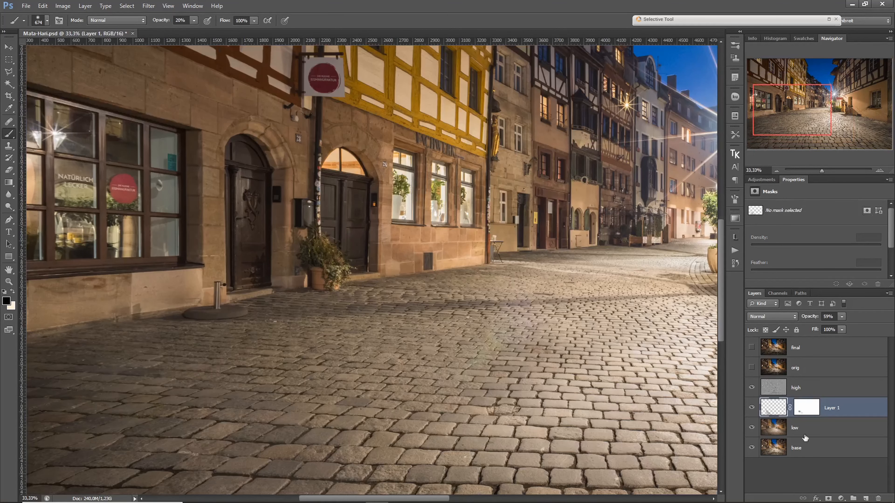
left_click(867, 499)
left_click(784, 317)
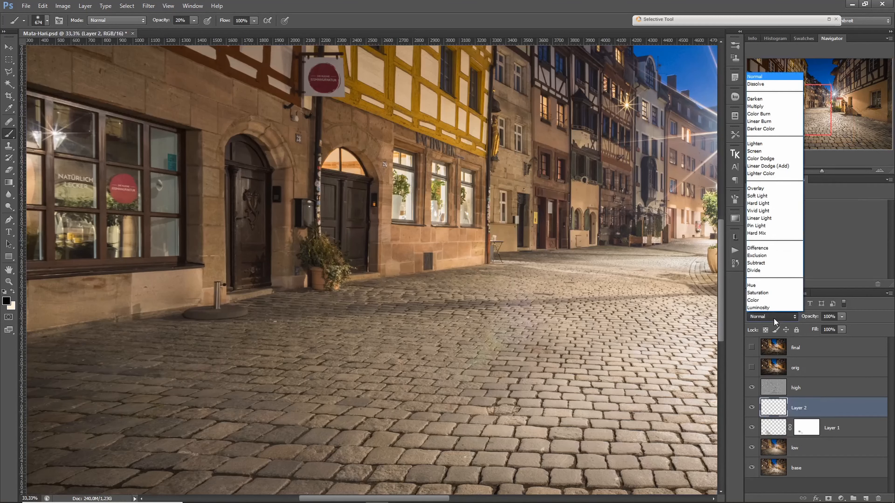
left_click(763, 196)
- Brush white on the Soft Light layer over the dark cobblestones near the bollard, using a 266 px brush at 10% opacity
mouse_move(236, 337)
left_mouse_down()
mouse_move(222, 340)
mouse_move(204, 327)
left_mouse_up()
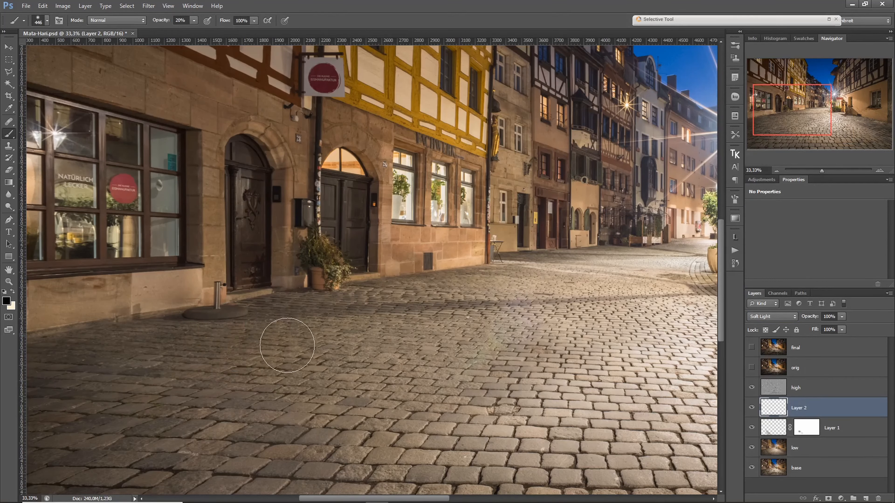
key("x")
left_click_drag(293, 340, 297, 334)
key("1")
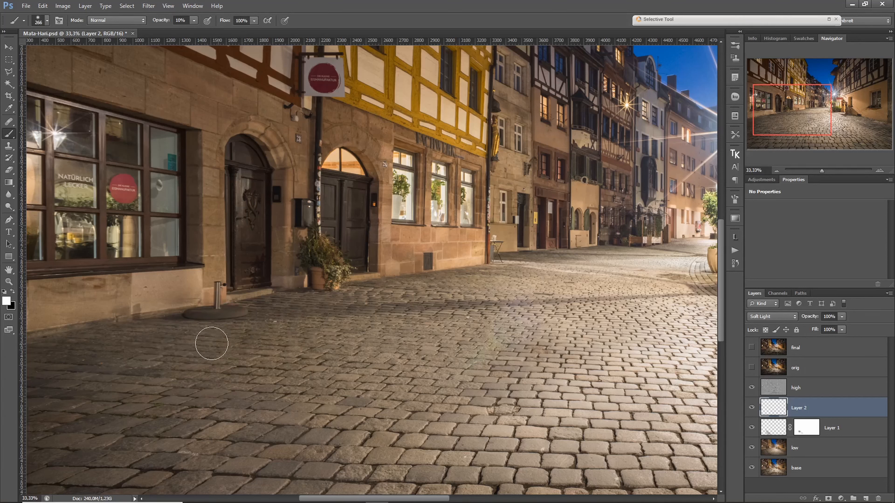
- Fade the last white brush stroke on Layer 2 to 2% opacity
key("ctrl+shift+f")
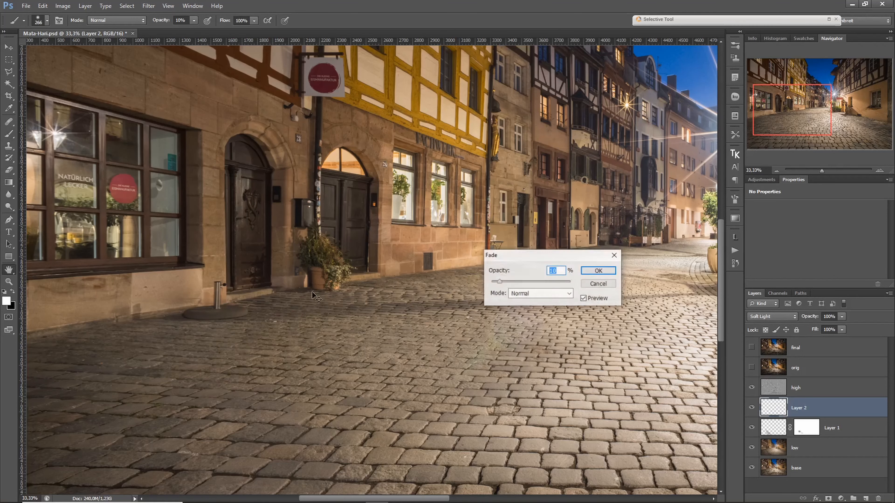
left_click_drag(496, 282, 492, 281)
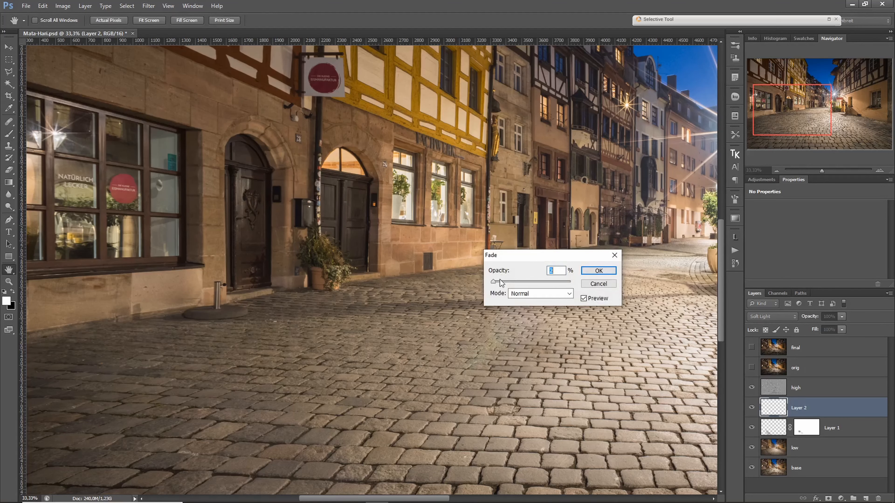
left_click(599, 271)
- Hide the high layer and clone over the uneven mid-street cobblestones on Layer 1 with a 217 px Clone Stamp at 30% opacity
left_click_drag(549, 401, 420, 340)
scroll(379, 284, "up", 1)
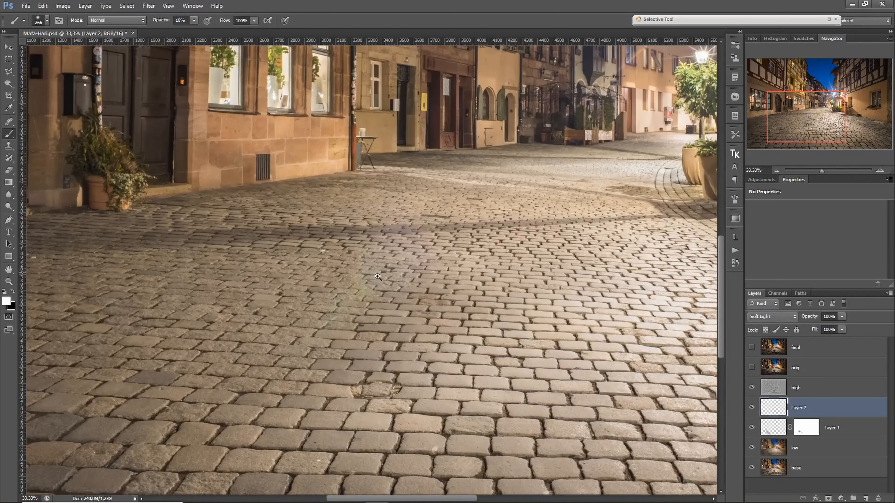
left_click_drag(531, 315, 411, 381)
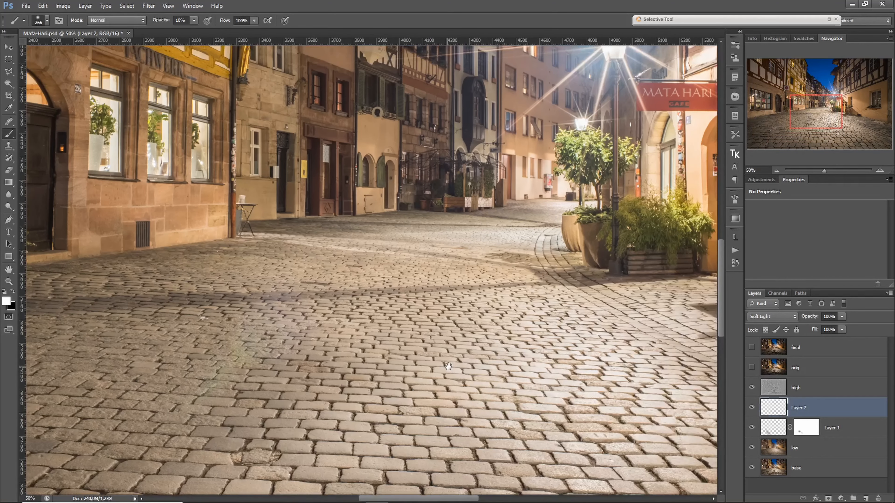
left_click_drag(300, 334, 400, 285)
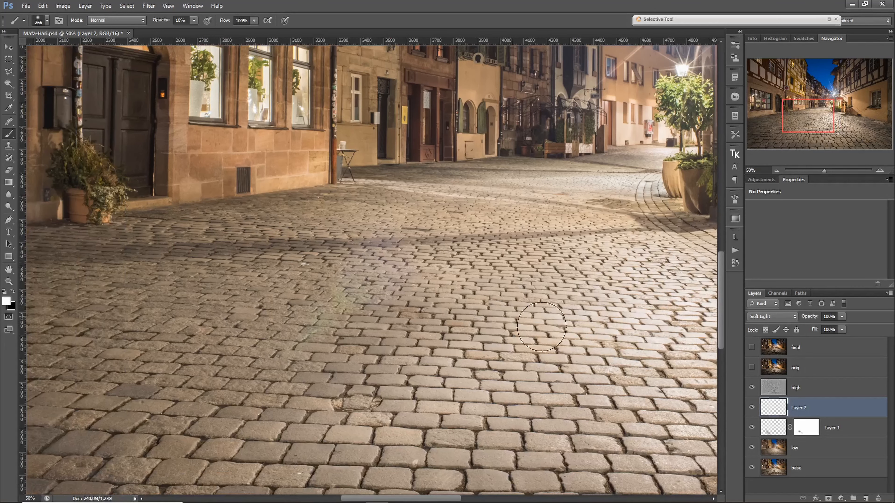
left_click(751, 387)
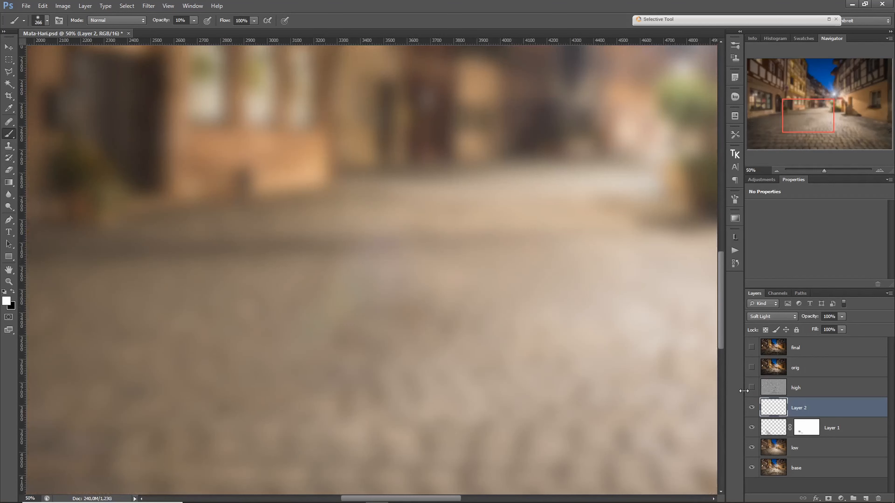
left_click(774, 429)
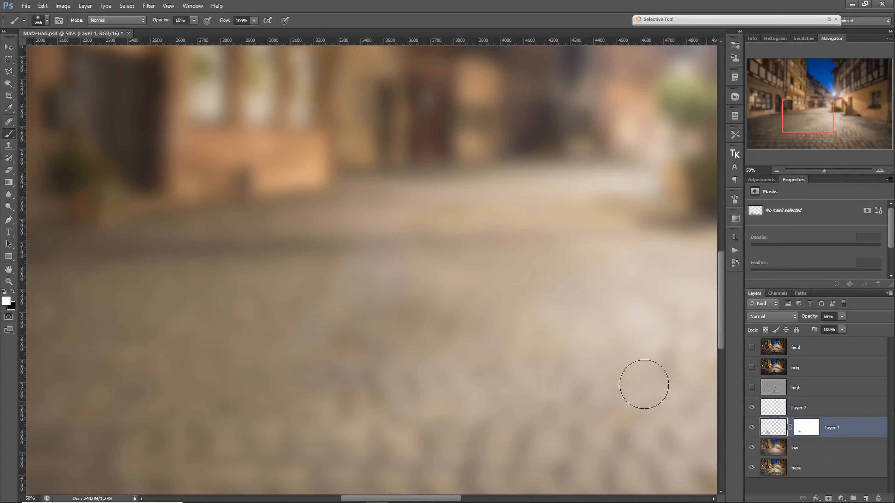
left_click(8, 145)
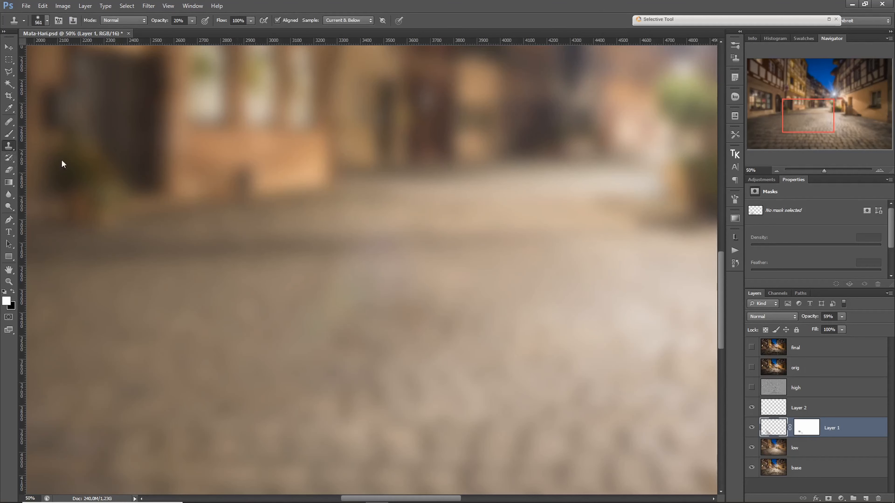
left_click_drag(465, 318, 427, 316)
key("3")
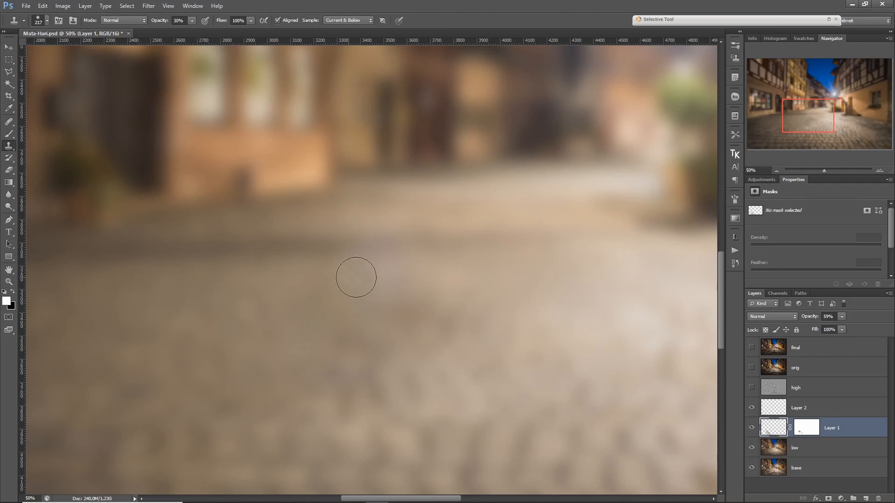
left_click(216, 344)
- Brush white on Layer 2 over the cobblestones at 10% opacity and fade the stroke to a lower opacity
left_click(807, 407)
key("b")
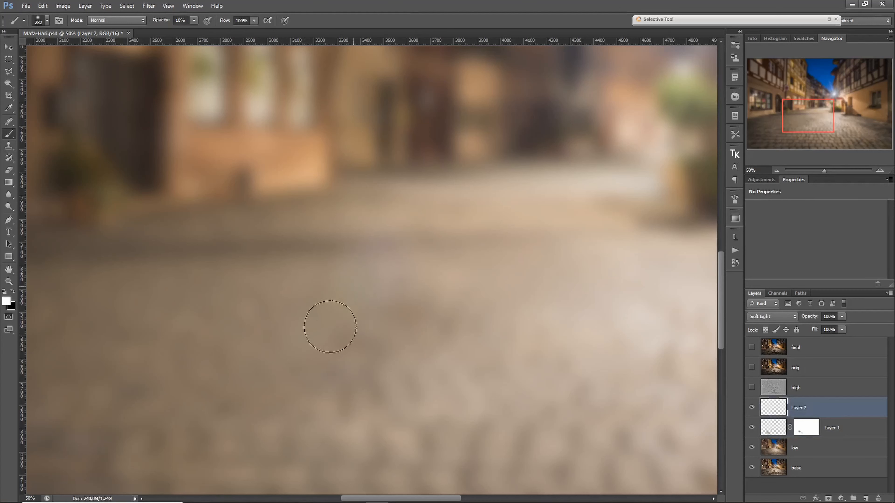
key("ctrl+shift+f")
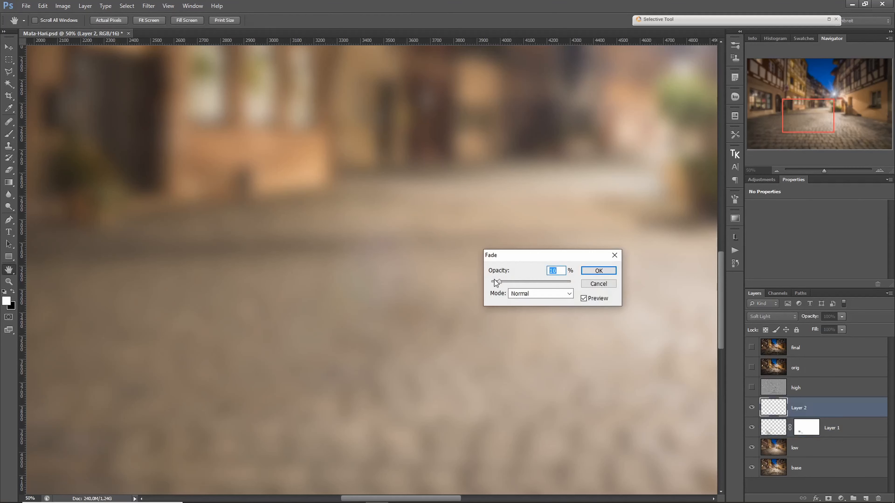
left_click_drag(498, 281, 495, 282)
left_click(588, 271)
- Clone nearby paving over the bluish flare patch on Layer 1 with the Clone Stamp at 20% opacity
left_click(422, 254)
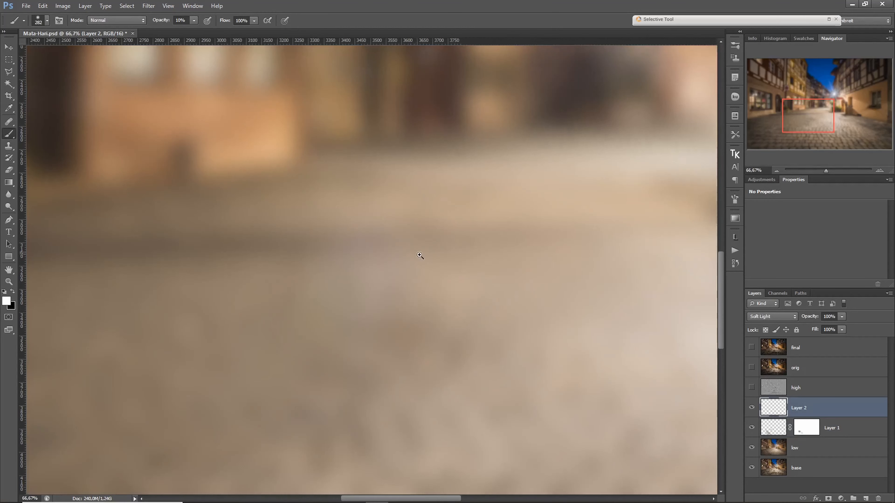
key("alt+bracketleft")
key("s")
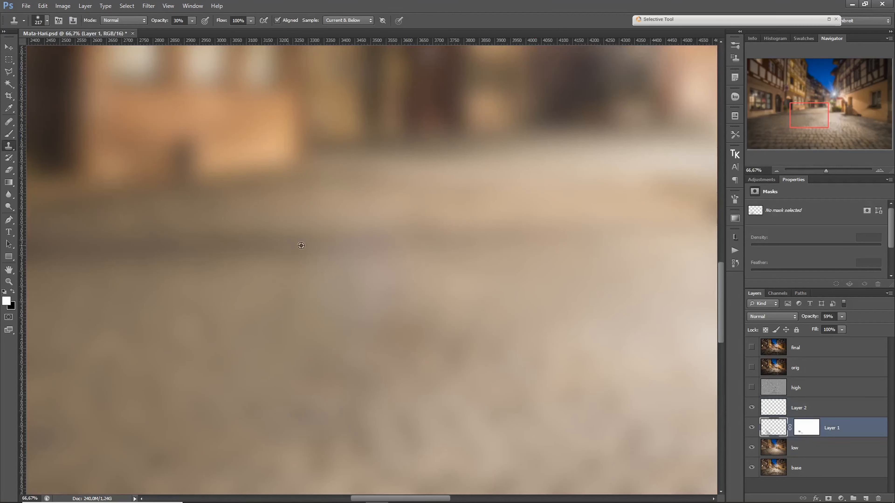
key("2")
left_click(467, 284, "alt")
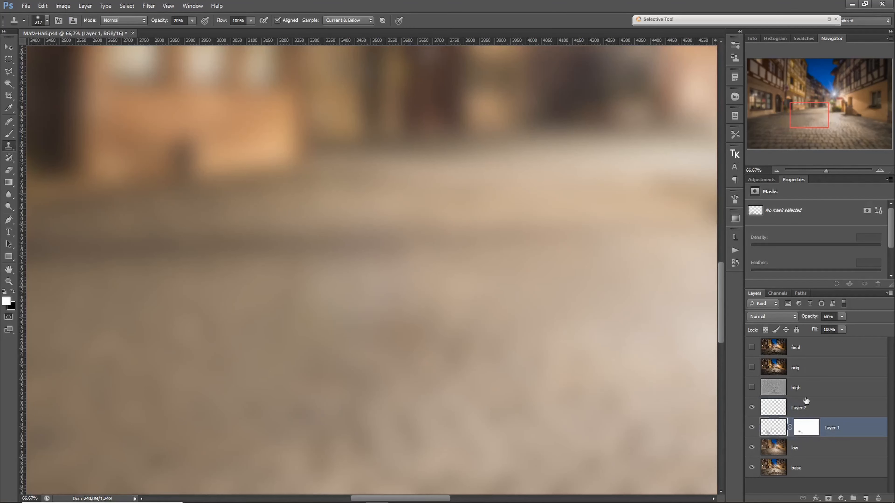
- Add a new empty layer above Layer 2 and set its blend mode to Color
left_click(794, 406)
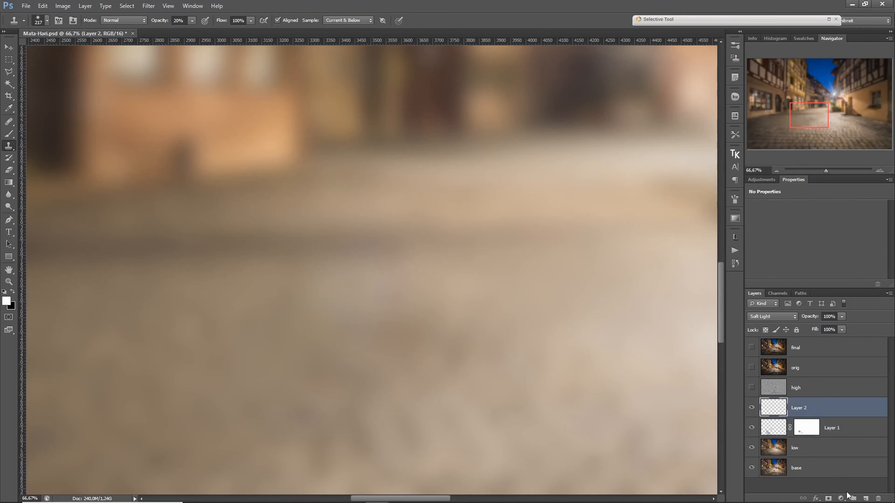
left_click(842, 499)
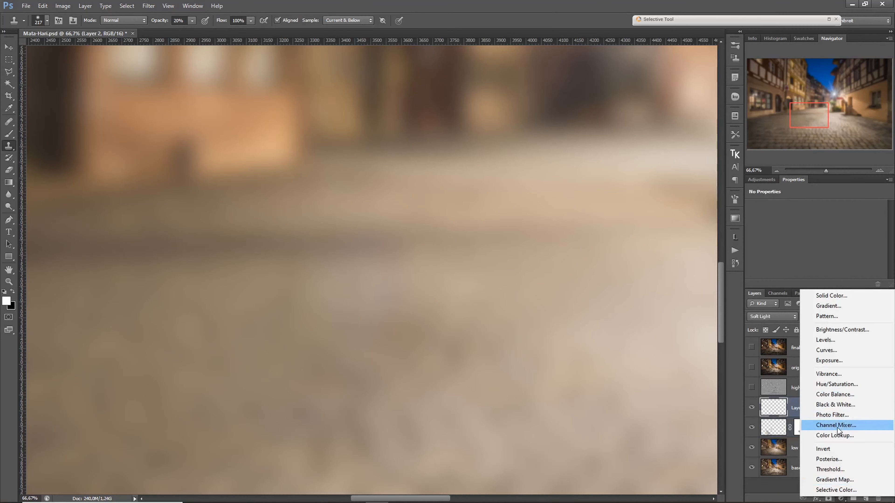
left_click(797, 478)
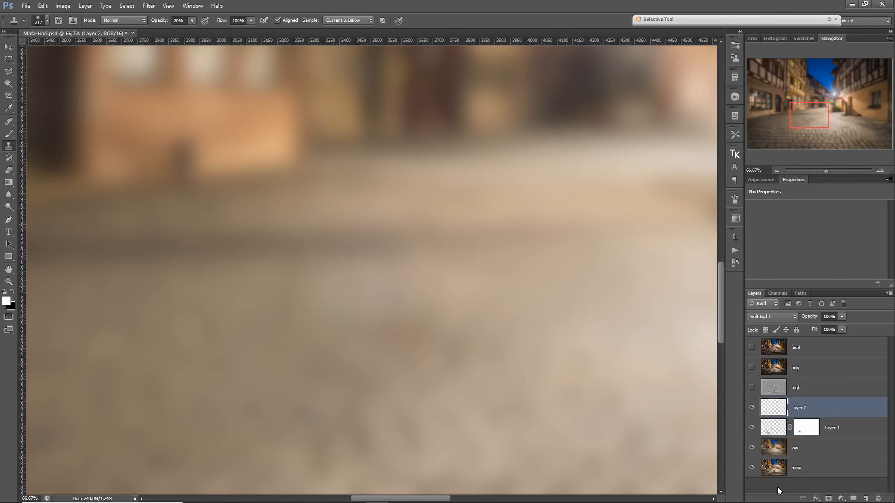
left_click(866, 499)
left_click(782, 317)
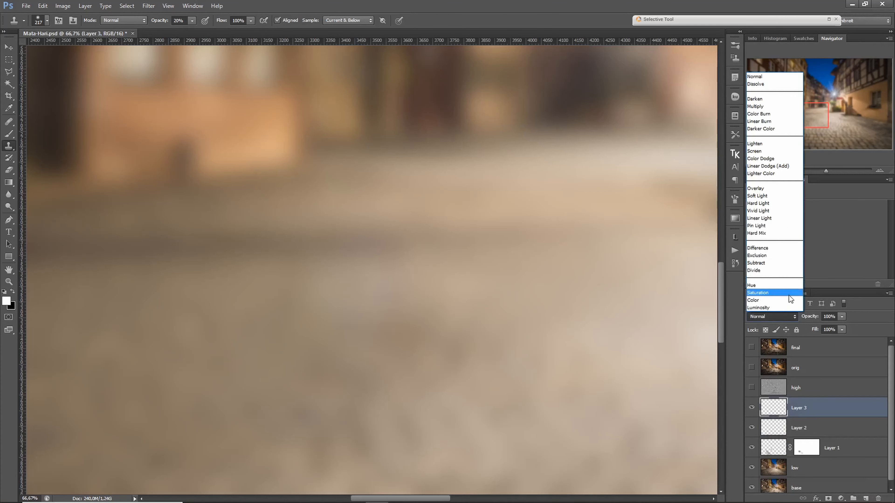
left_click(789, 295)
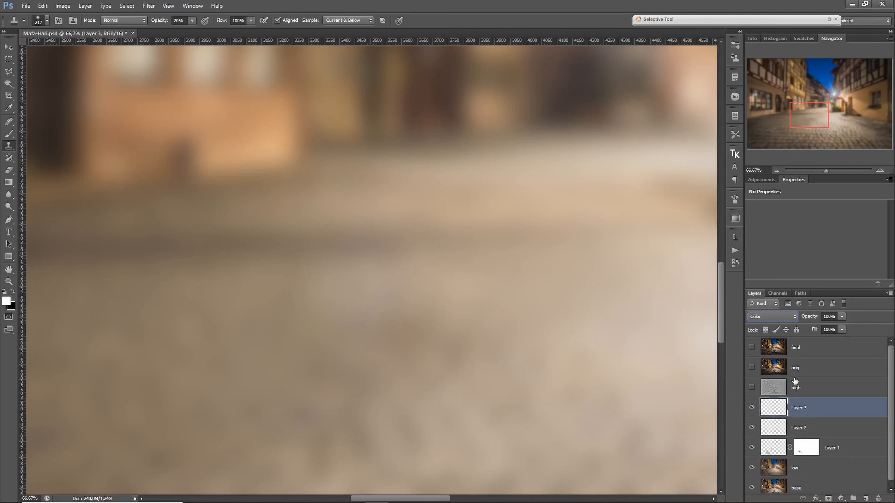
- Paint a sampled warm cobblestone color on Layer 3 over the bluish patch at 10% opacity with a 156 px brush, and show the high layer
left_click(773, 448)
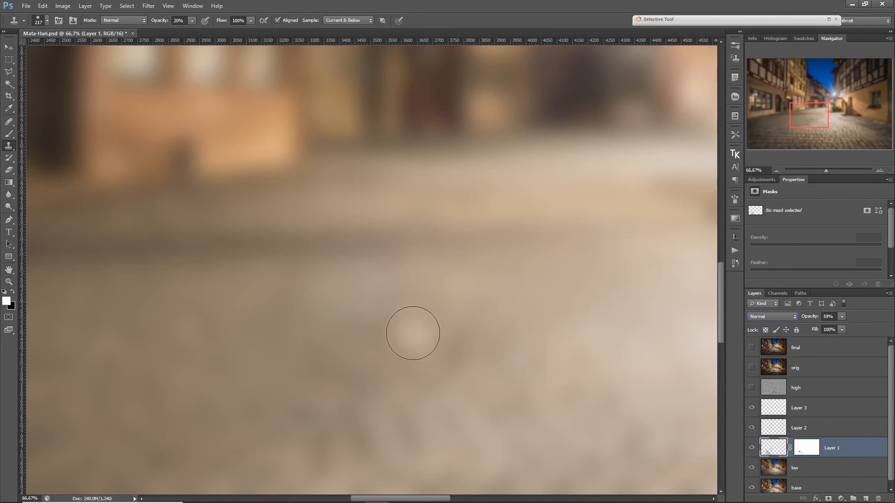
left_click(818, 432)
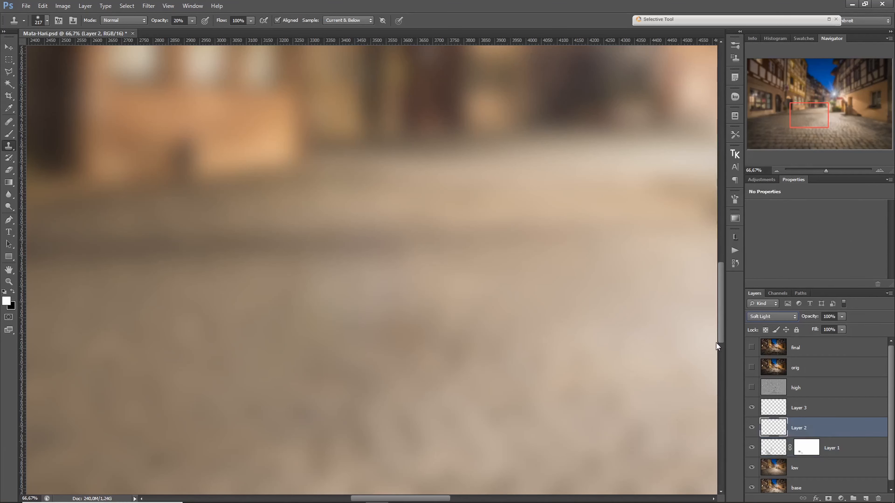
left_click(831, 414)
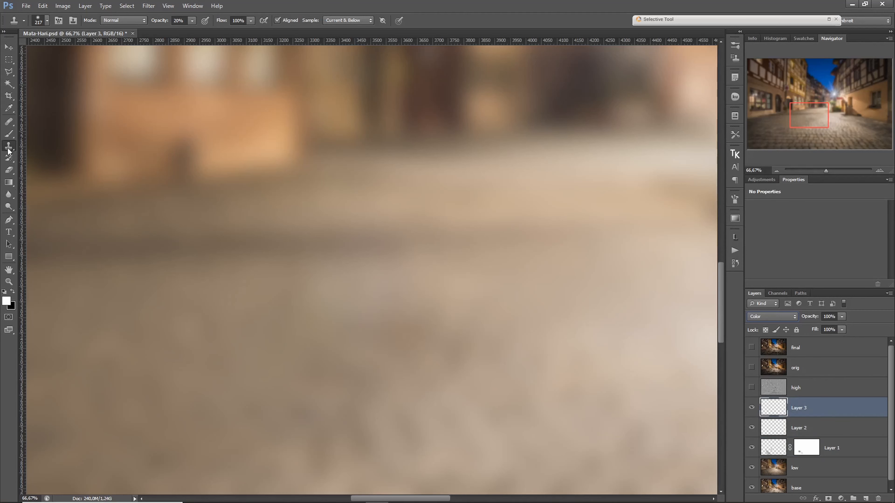
left_click(9, 134)
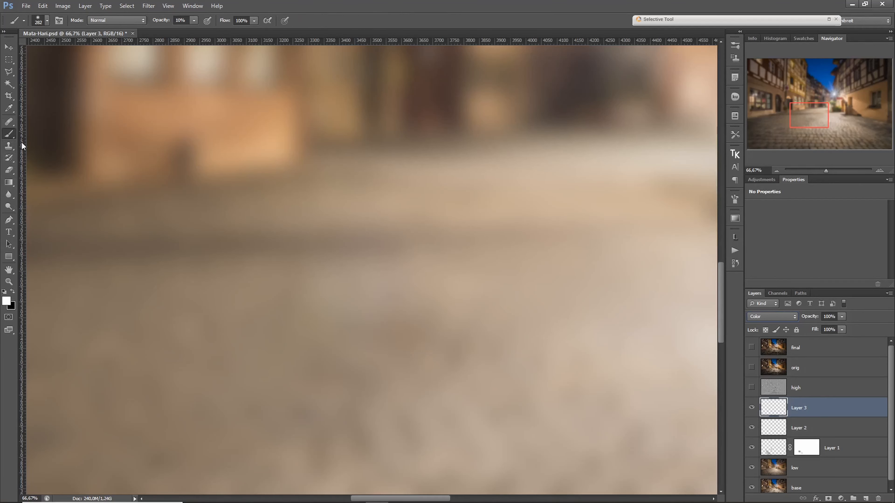
left_click(477, 327, "alt")
key("bracketleft")
key("bracketleft")
key("bracketleft")
left_click(752, 388)
left_click(482, 340, "alt")
left_click(482, 339, "alt")
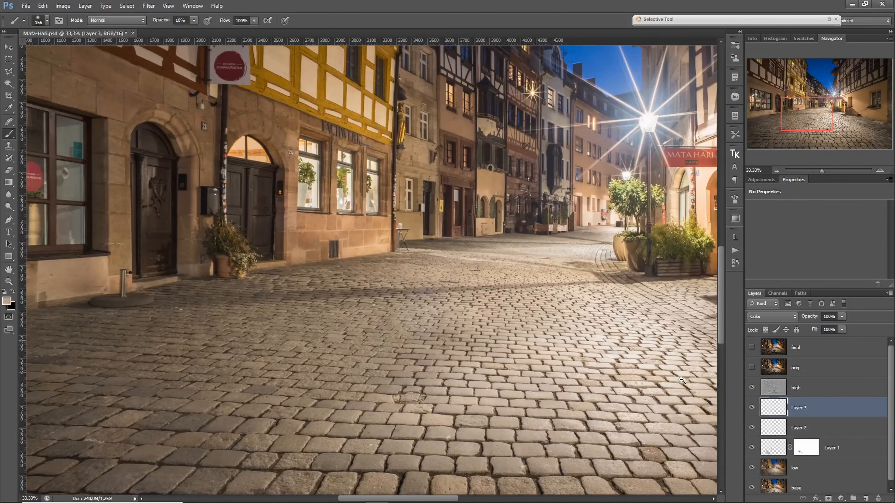
- Brush over the mid-street cobblestones on Layer 2 with a 204 px brush at 10% opacity, switching the paint color to black
left_click(772, 428)
mouse_move(407, 325)
left_mouse_down()
mouse_move(435, 316)
mouse_move(374, 345)
left_mouse_up()
key("x")
- Hide the high layer and tint the cobblestones on Layer 3 with a color sampled from the brighter paving
left_click(771, 410)
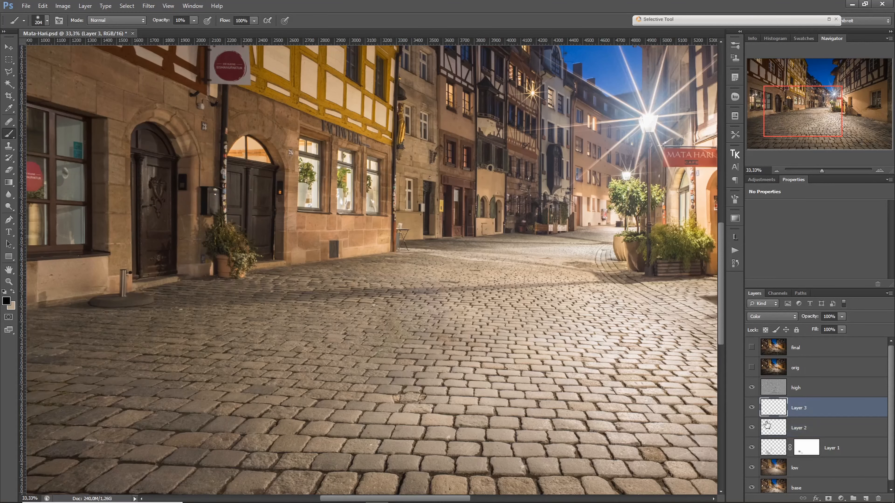
left_click(751, 387)
left_click(475, 333, "alt")
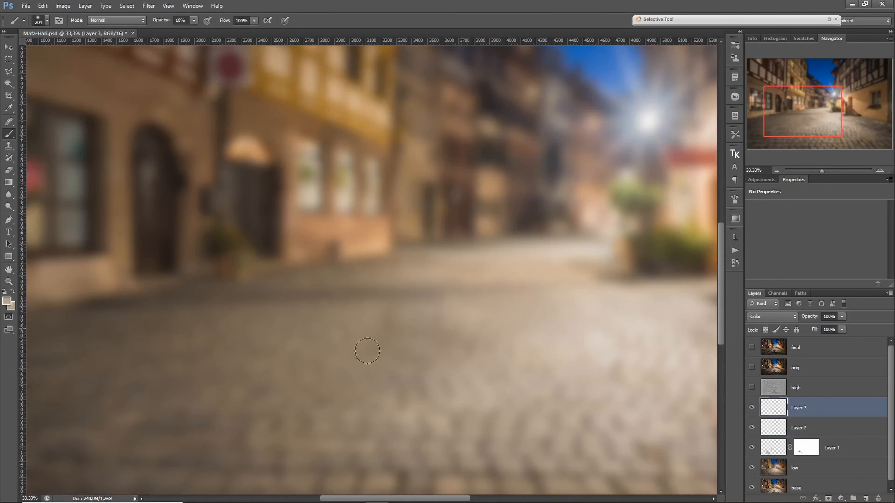
- Clone sampled paving over the uneven cobblestones on Layer 1 with a 217 px Clone Stamp at 10% opacity
left_click(776, 446)
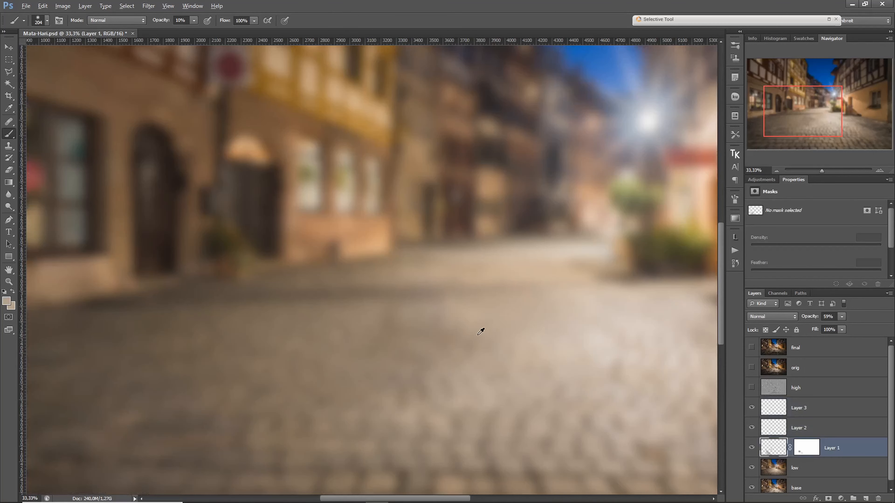
left_click(9, 146)
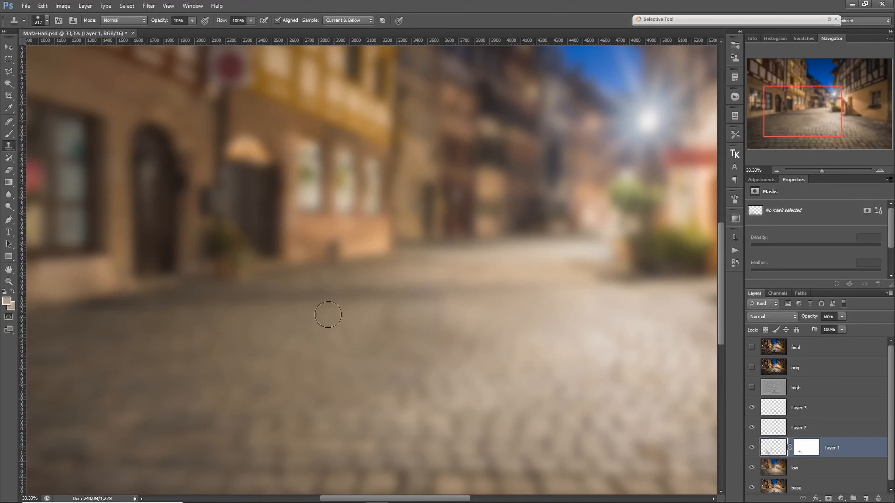
left_click(348, 336, "alt")
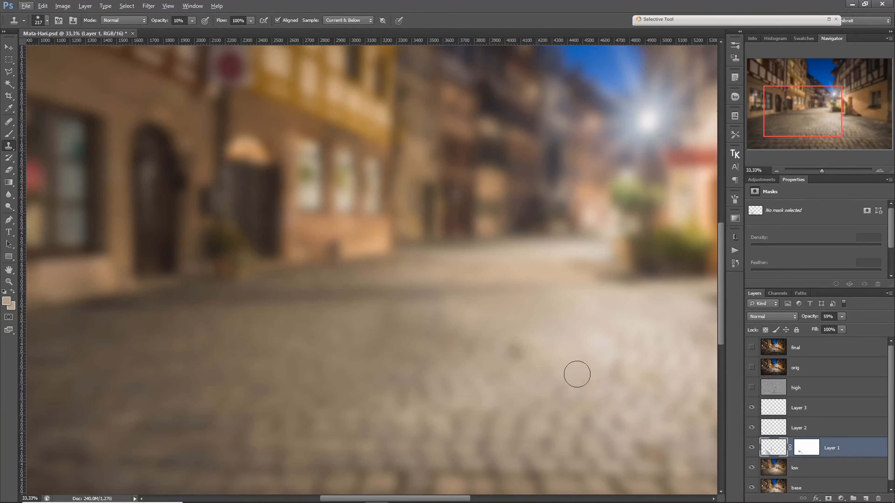
- Brush the cobblestones on Layer 2 with the default black and white at 10% opacity, and show the high layer
key("alt+bracketright")
key("b")
key("d")
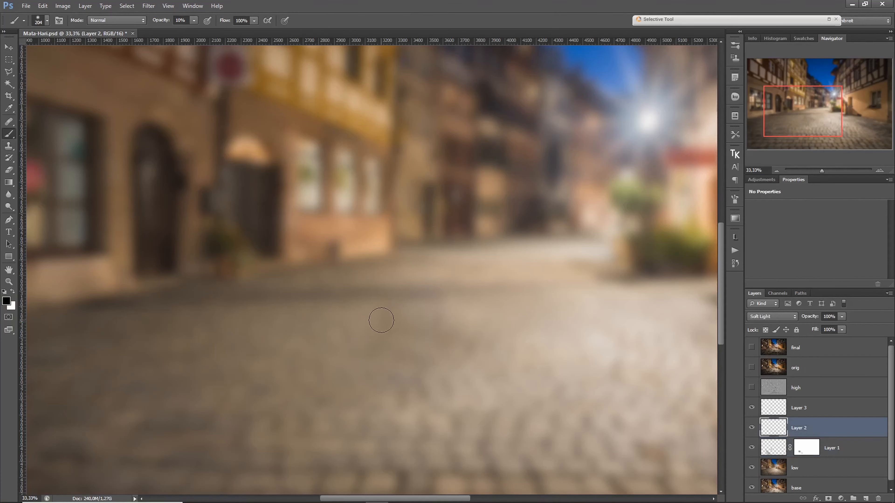
key("x")
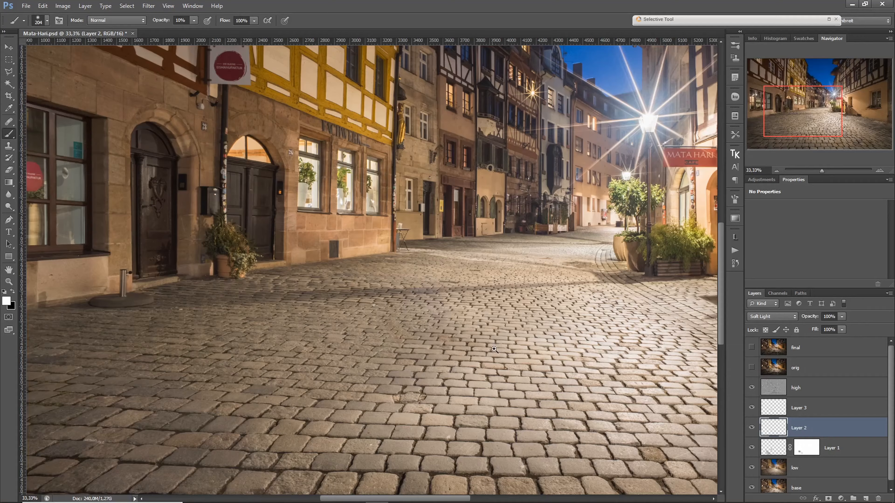
- Compare the full image with the base layer alone, checking the cobblestone lighting before and after the retouch
left_click(494, 349, "ctrl+alt")
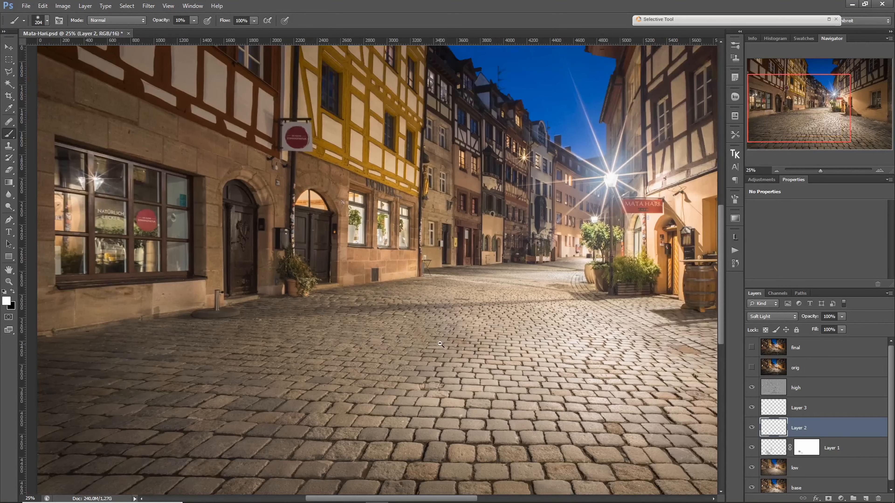
left_click(448, 368, "ctrl+alt")
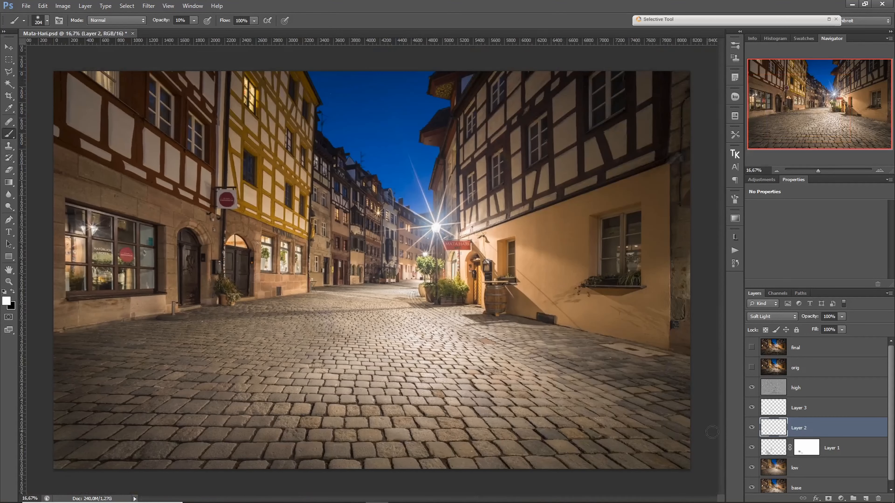
left_click_drag(890, 448, 893, 458)
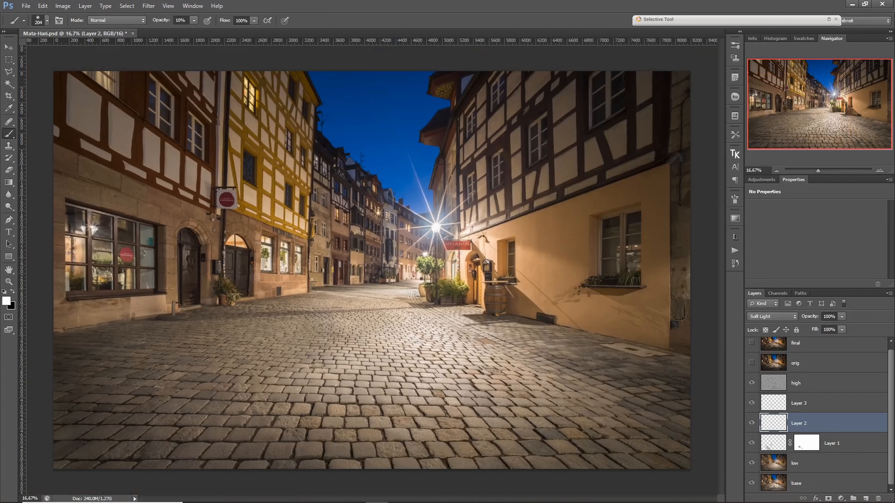
left_click(752, 484, "alt")
left_click(752, 484, "alt")
key("ctrl+minus")
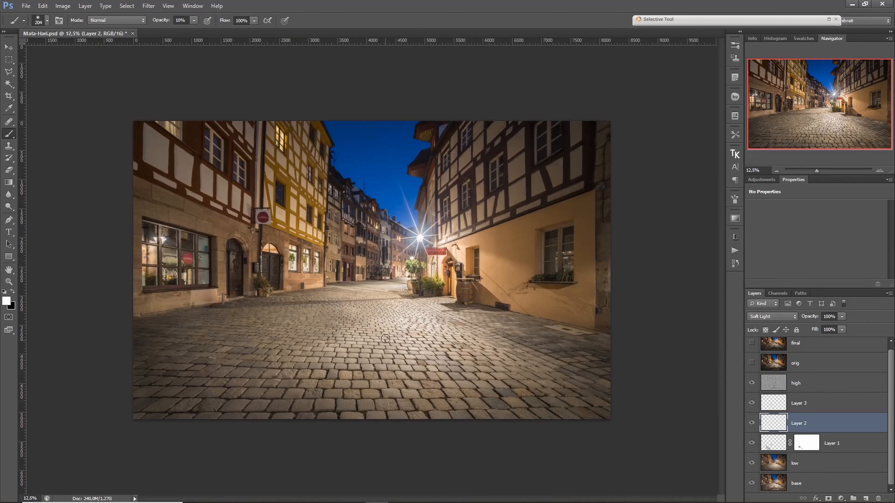
- Add a Curves adjustment layer above the high layer and pull its RGB midtones down to darken the image
left_click(837, 386)
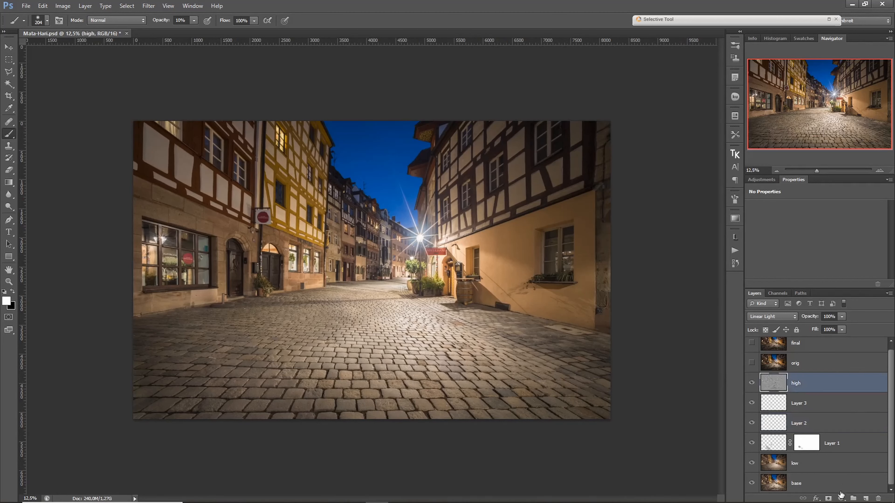
left_click(842, 498)
left_click(838, 353)
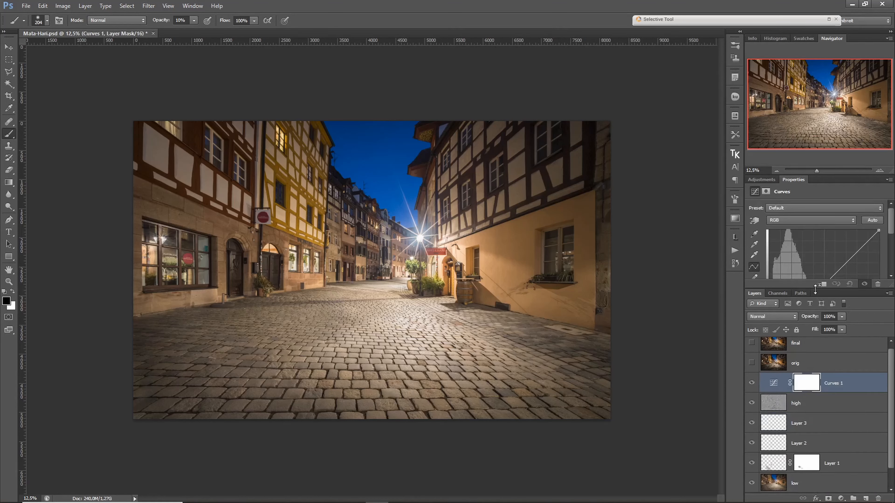
left_click_drag(817, 292, 821, 298)
- Draw a black-to-white gradient on the Curves mask limiting the darkening to the foreground cobblestones, and check the layer's effect
key("g")
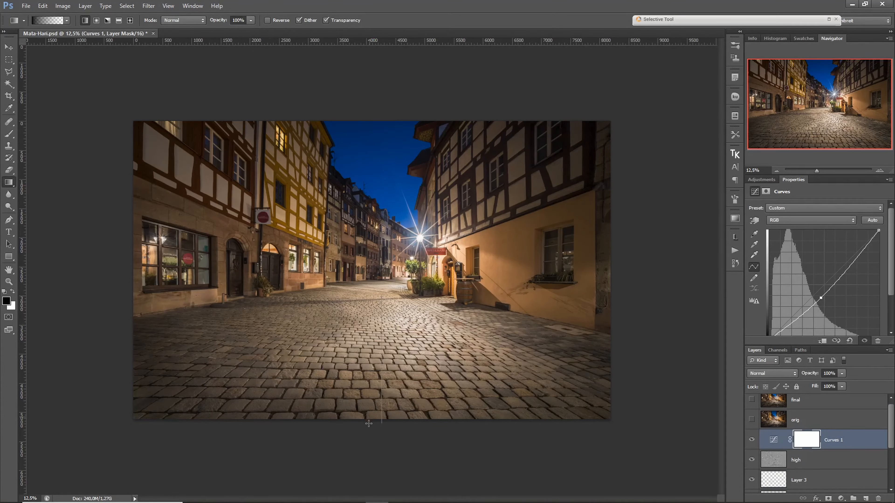
left_click_drag(371, 434, 372, 438)
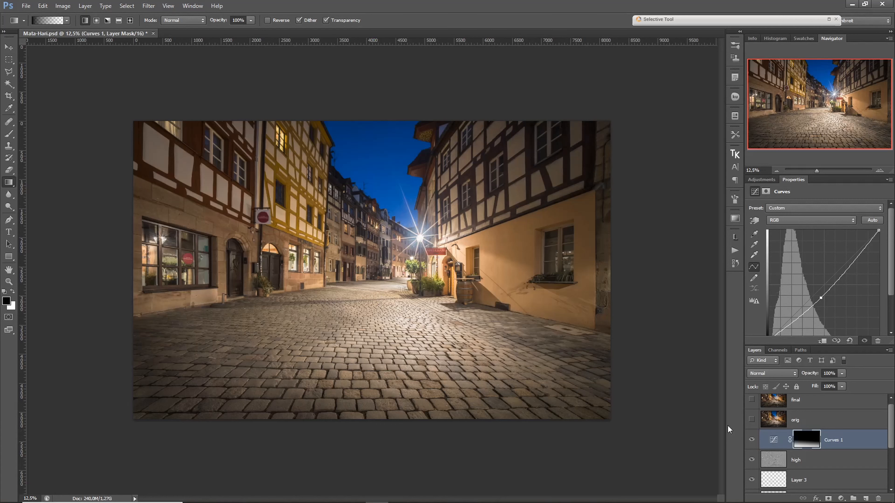
left_click(752, 440)
left_click(752, 440)
- Paint black on the Curves mask over the left and lower cobblestones with a 1260 px brush at 20% opacity
left_click(318, 331, "ctrl+alt")
key("b")
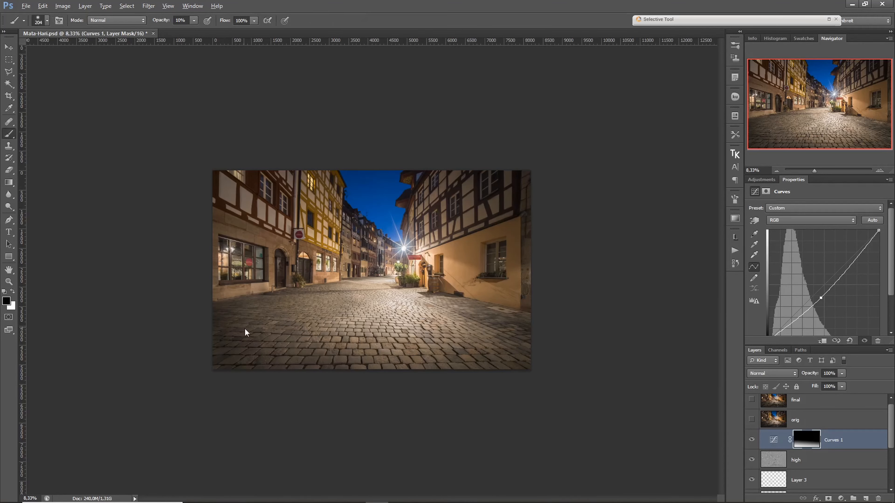
left_click_drag(245, 328, 271, 333)
key("2")
left_click_drag(229, 305, 230, 304)
mouse_move(226, 313)
left_mouse_down()
mouse_move(222, 342)
mouse_move(239, 335)
mouse_move(272, 384)
left_mouse_up()
mouse_move(513, 354)
left_mouse_down()
mouse_move(427, 365)
mouse_move(379, 358)
left_mouse_up()
- Compare the full image with the base layer alone, checking the foreground darkening
scroll(893, 442, "down", 3)
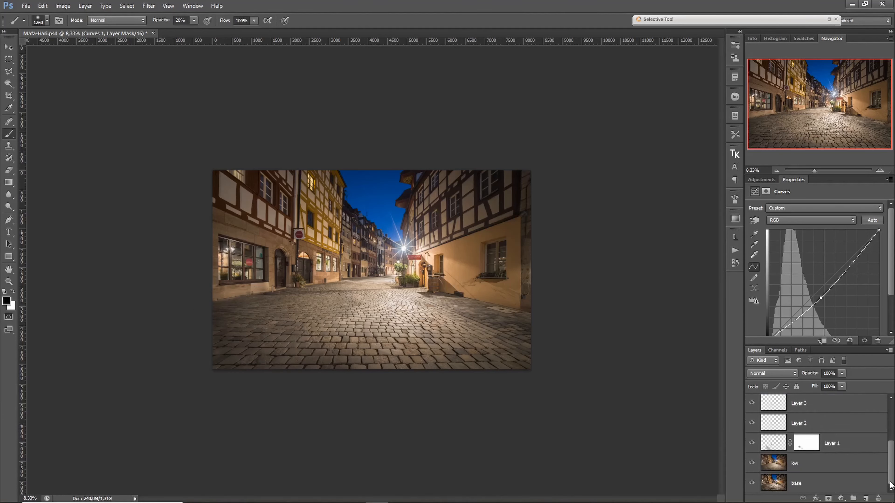
left_click(752, 483, "alt")
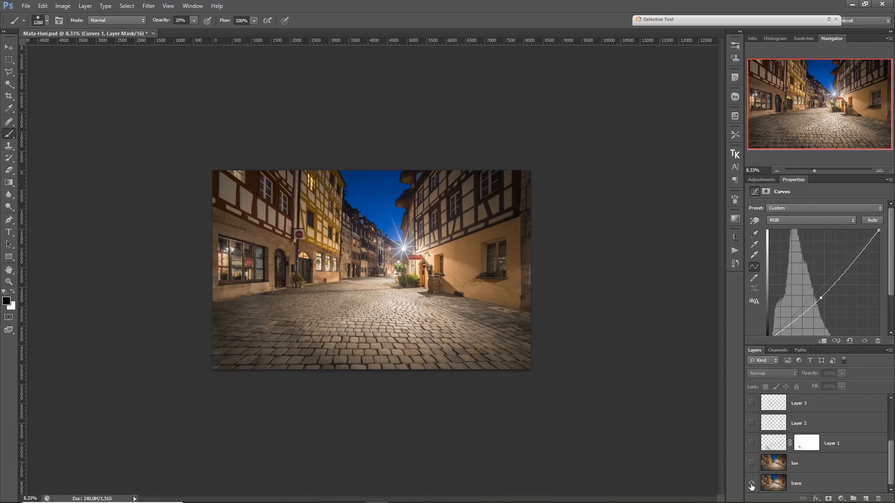
left_click(752, 485, "alt")
- Show the orig and final layers to compare the retouch with the earlier edited versions of the photo
scroll(889, 449, "up", 3)
scroll(889, 449, "up", 1)
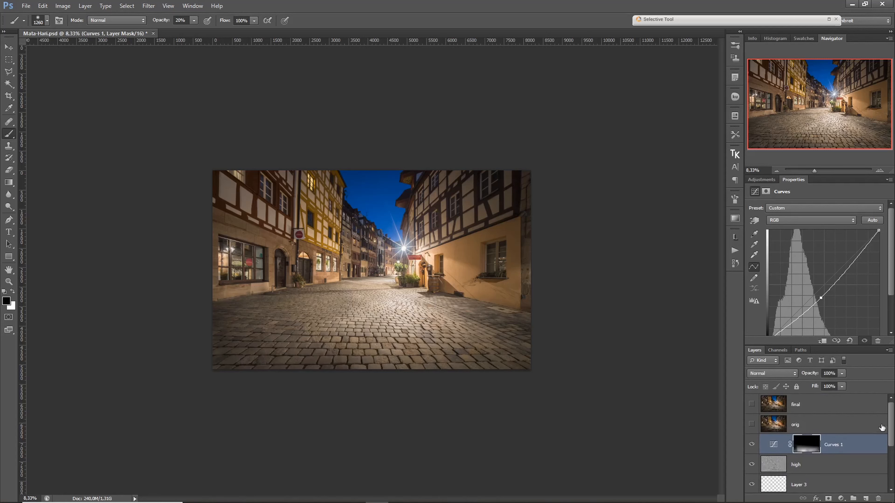
left_click(751, 425)
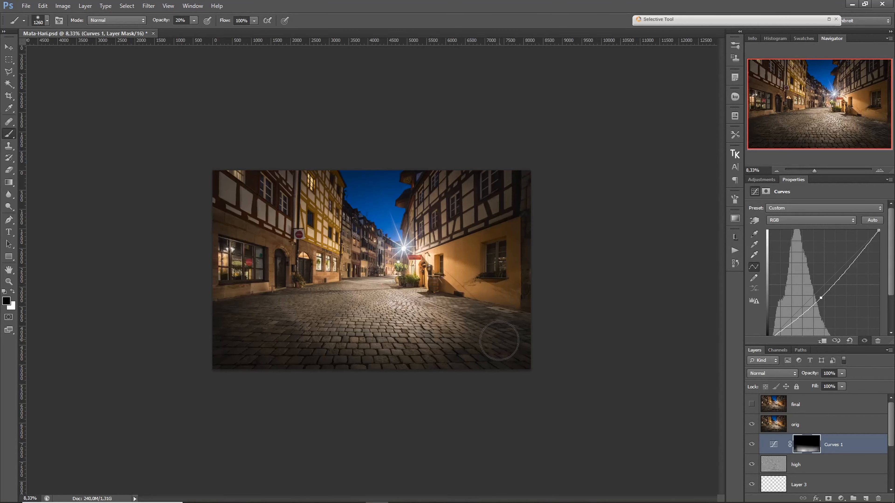
left_click(751, 406)
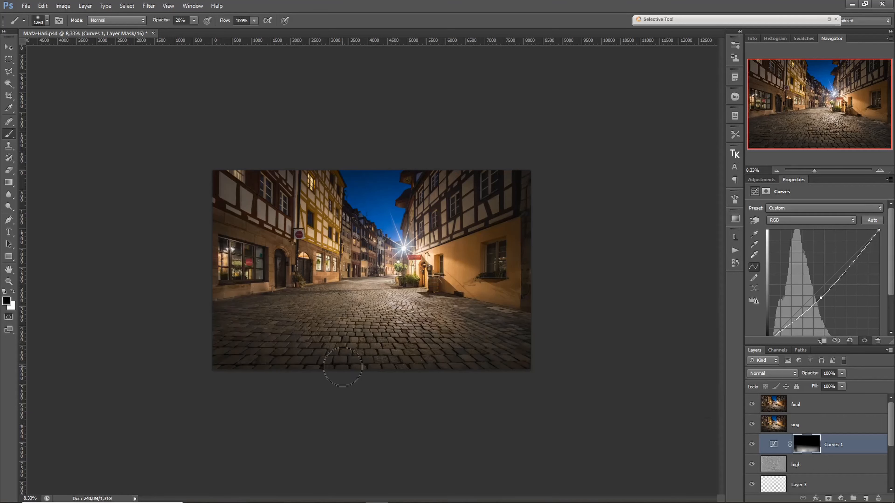